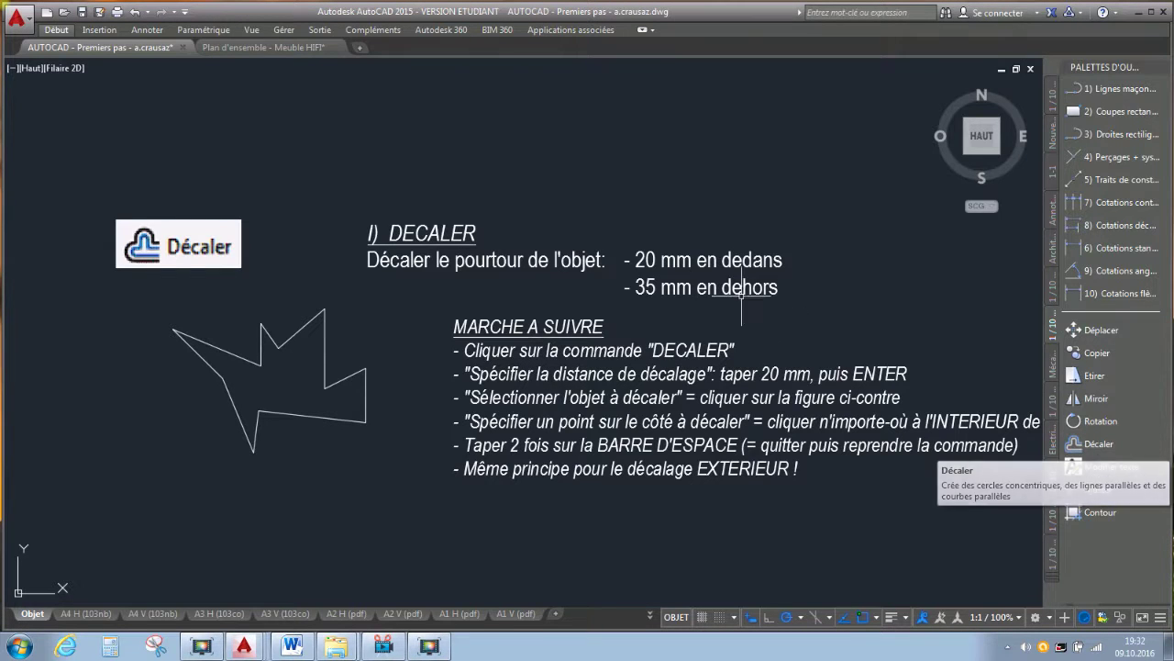
- Offset the closed star-like outline 20 mm towards its inside
click(1094, 443)
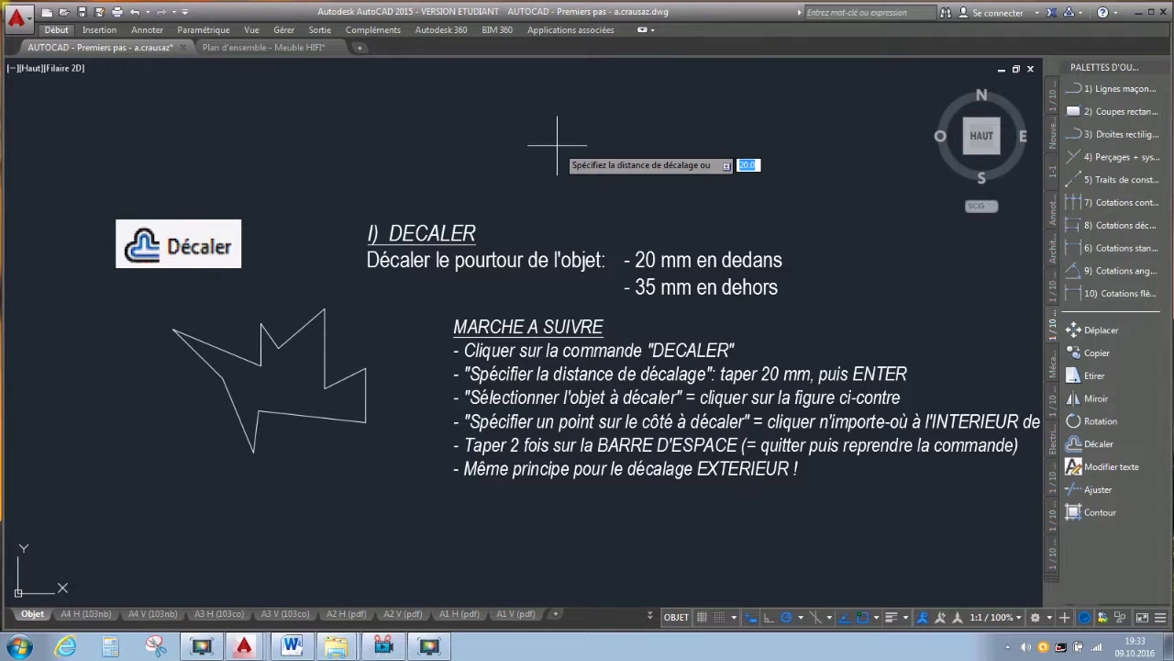
text(20)
key(Return)
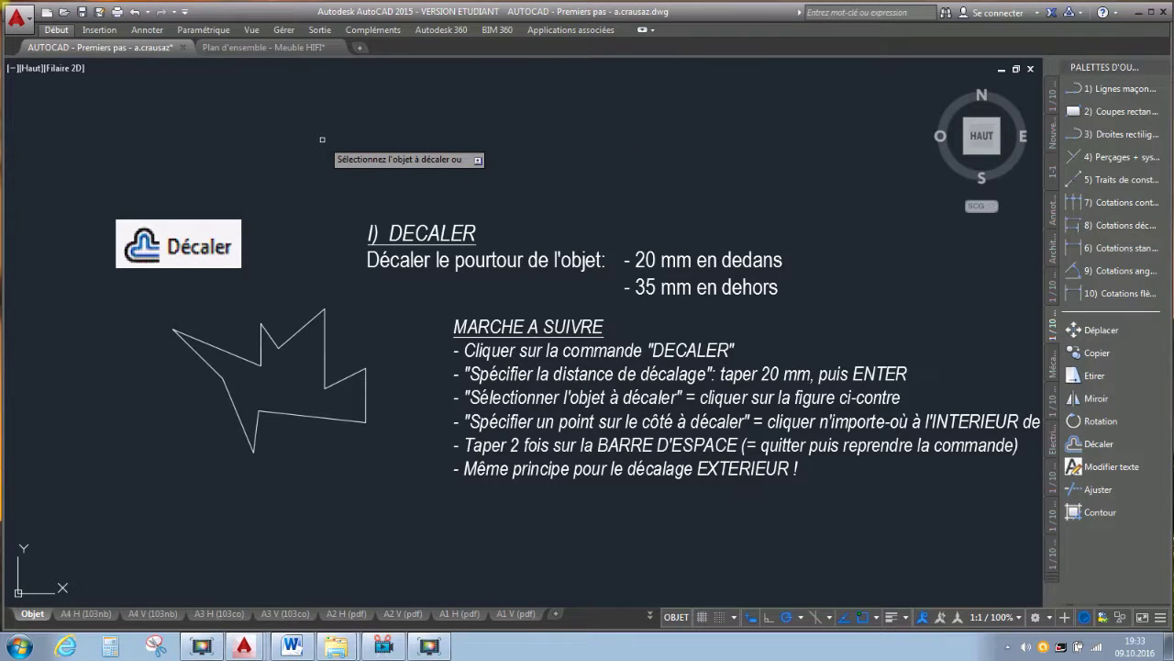
click(290, 336)
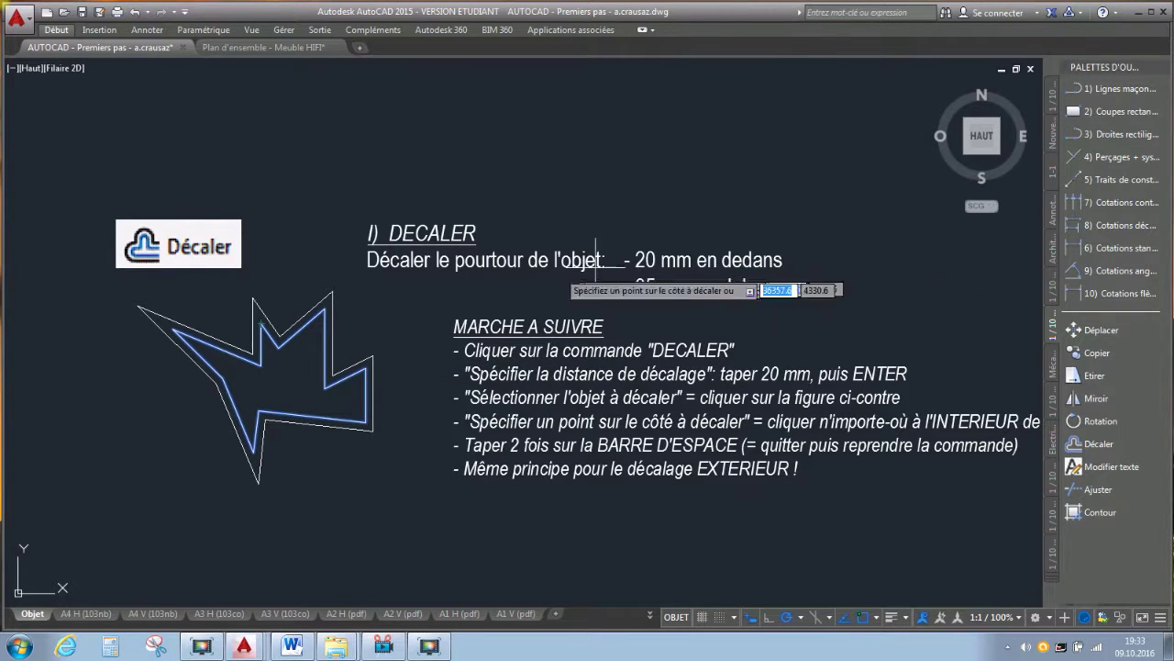
click(271, 373)
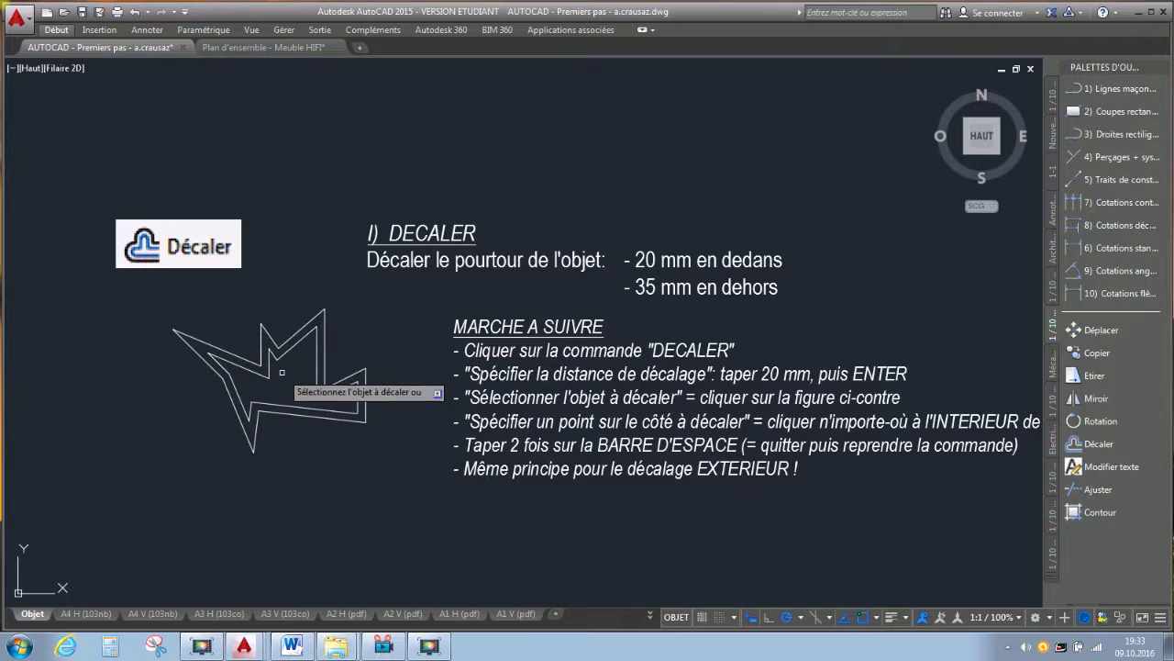
key(space)
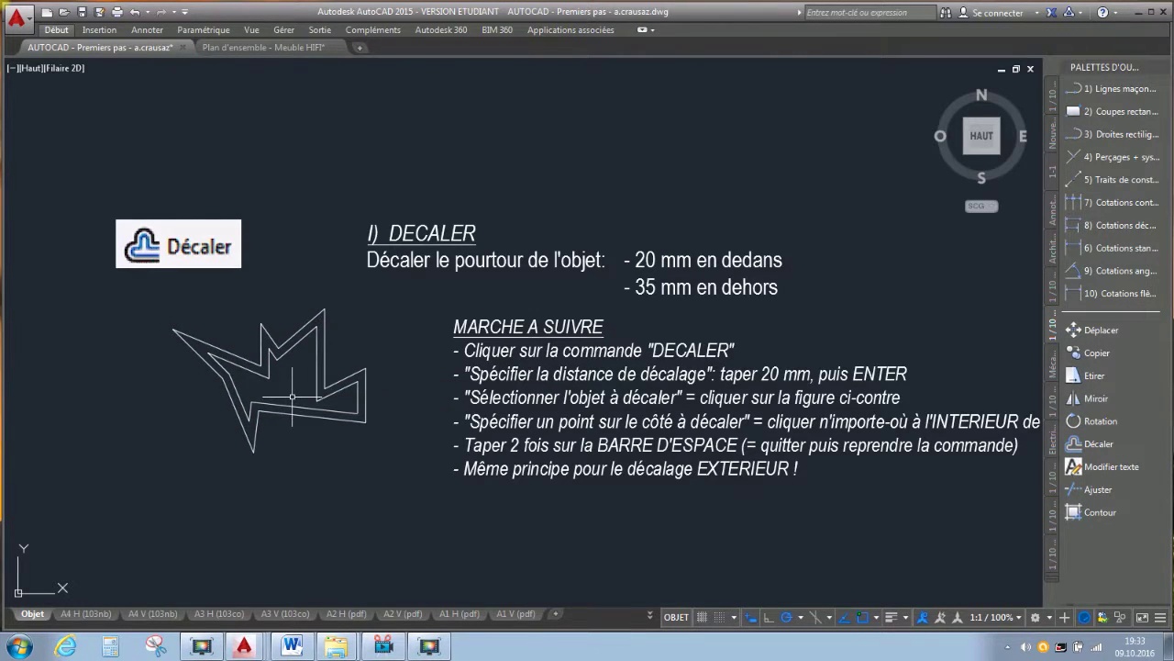
- Offset the original star-like outline 35 mm towards its outside and finish the command
key(space)
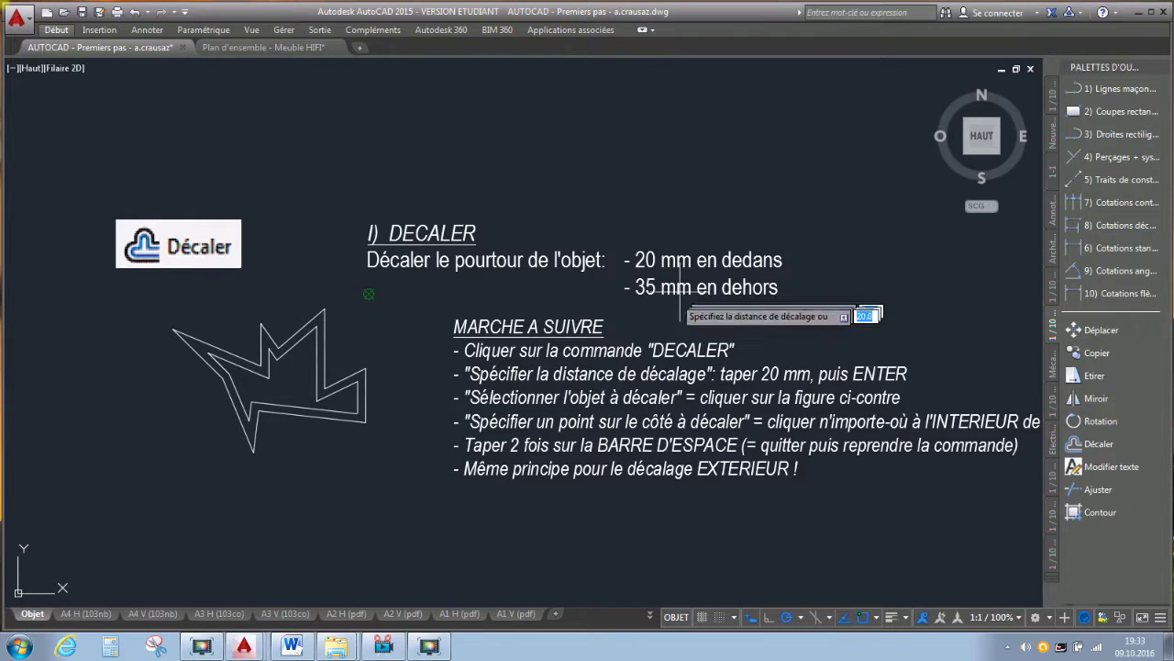
text(35)
key(Return)
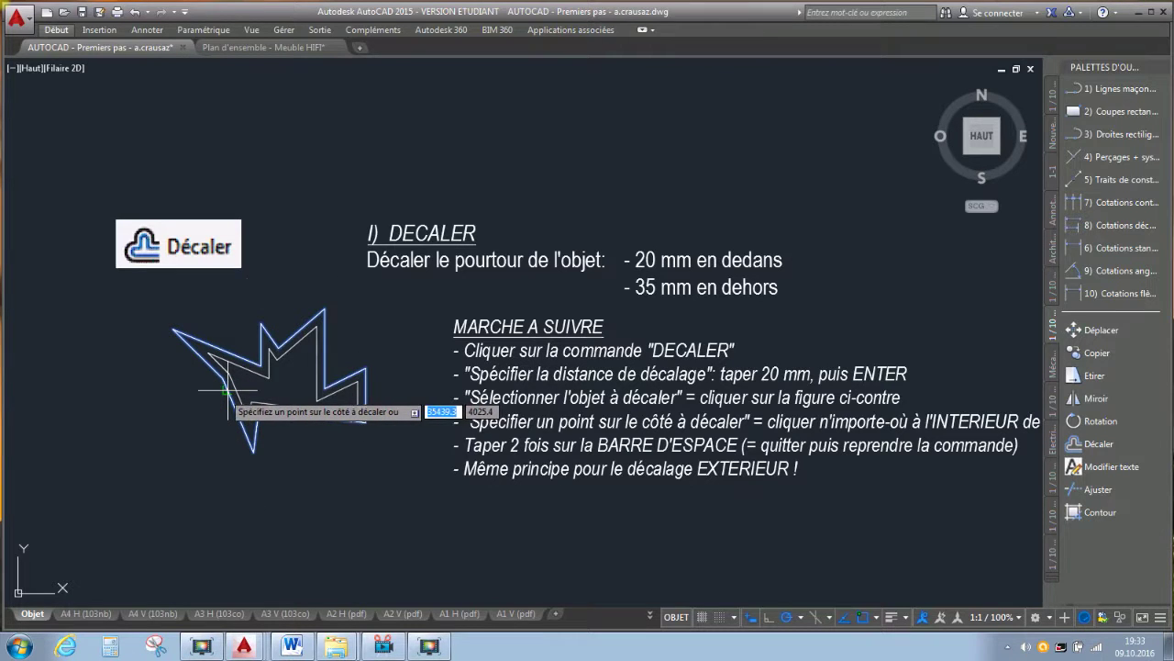
click(226, 386)
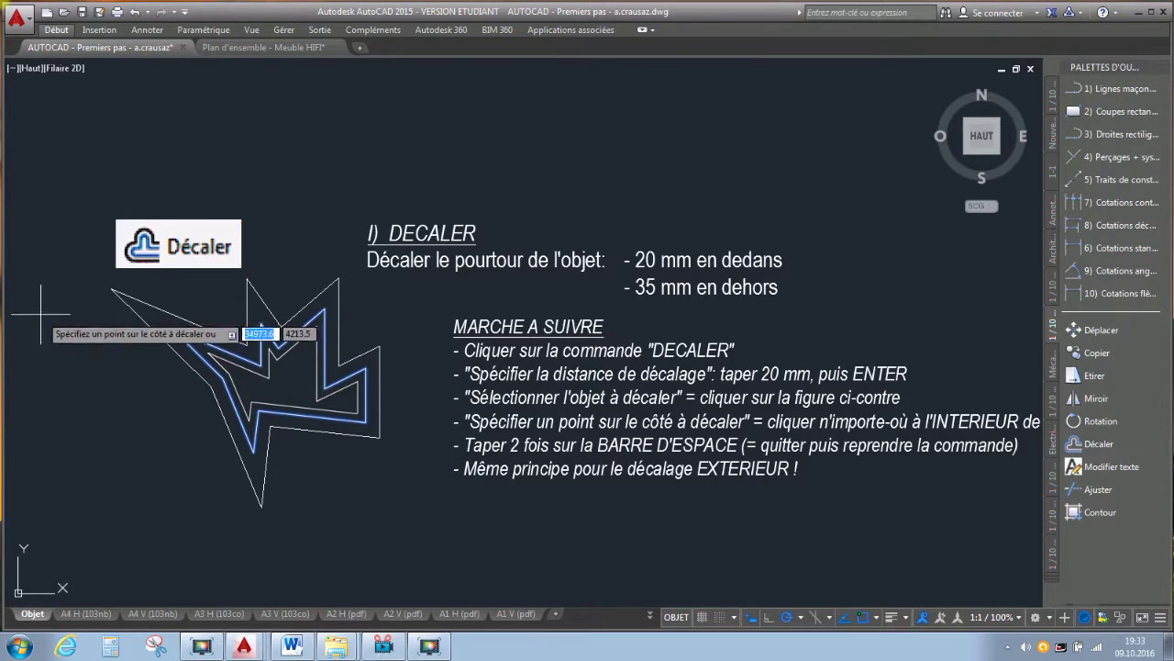
click(115, 481)
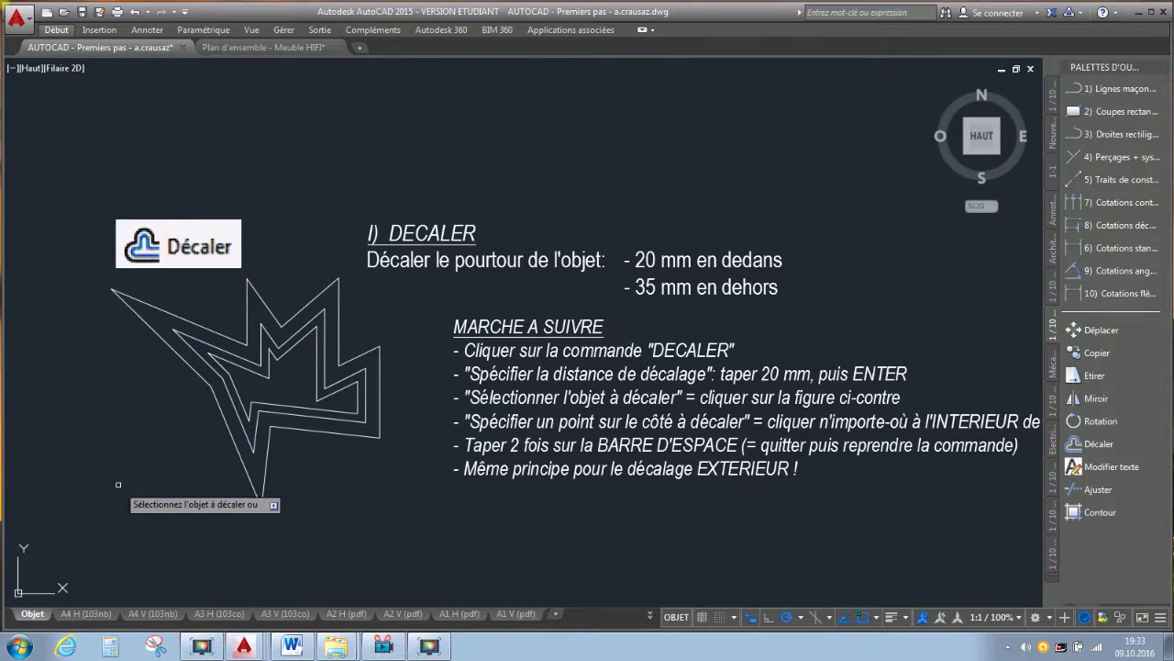
key(Escape)
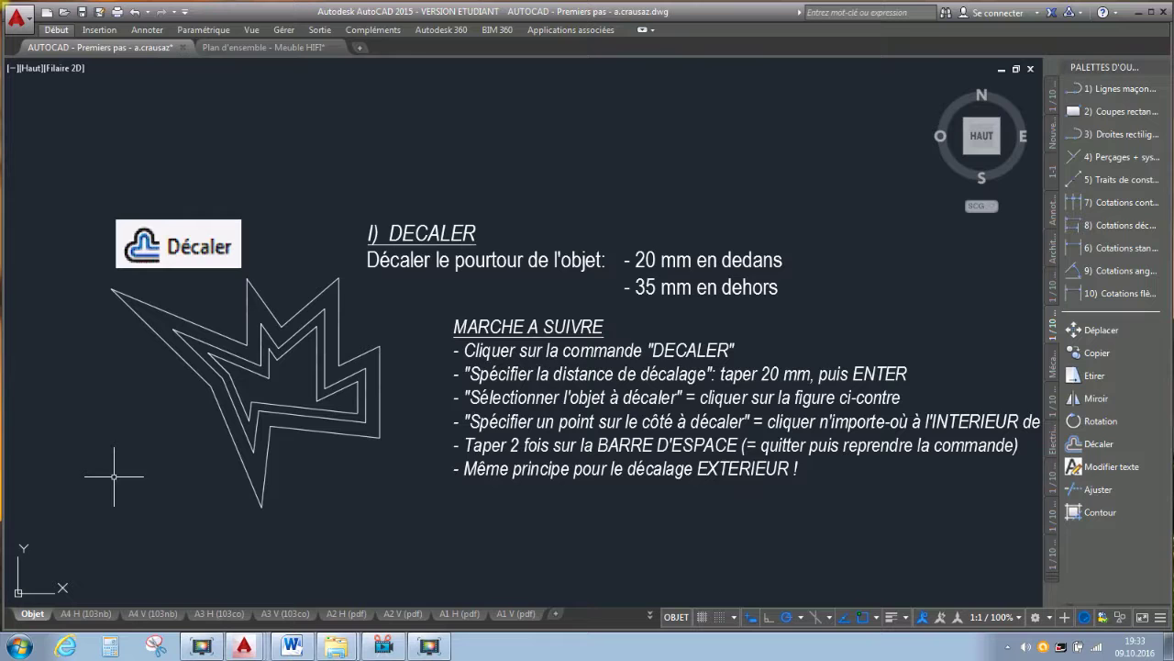
- Examine the horizontal and vertical door sections beside the red construction lines, including the stepped panel profile and its dimensions
scroll(117, 474, down, 4)
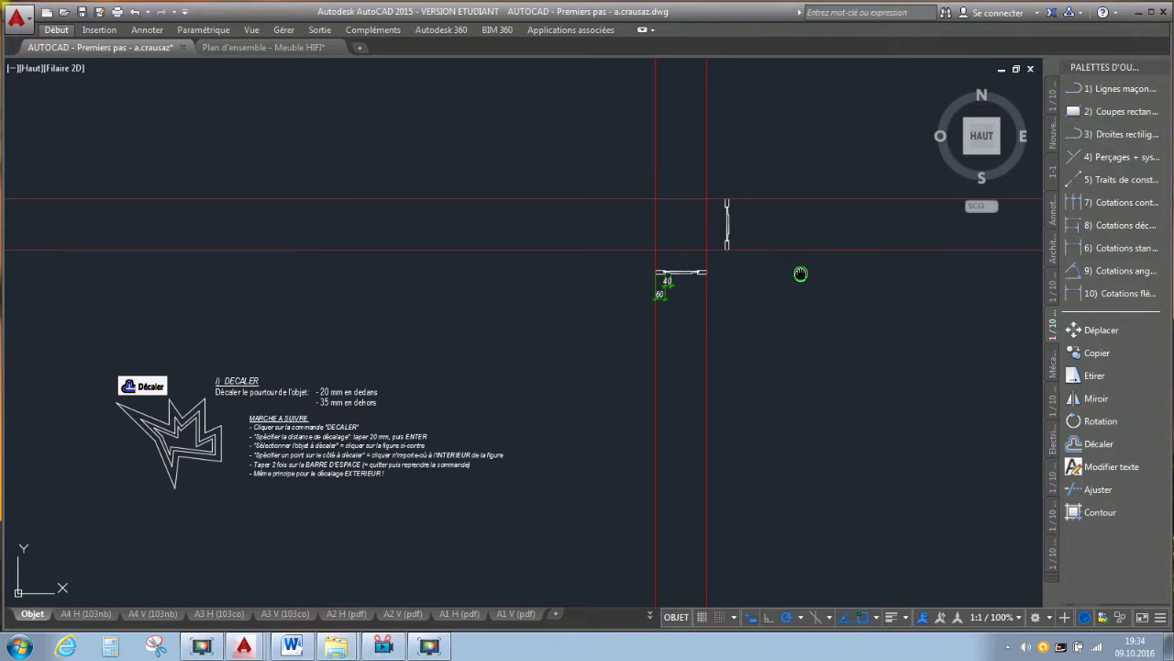
scroll(803, 271, up, 4)
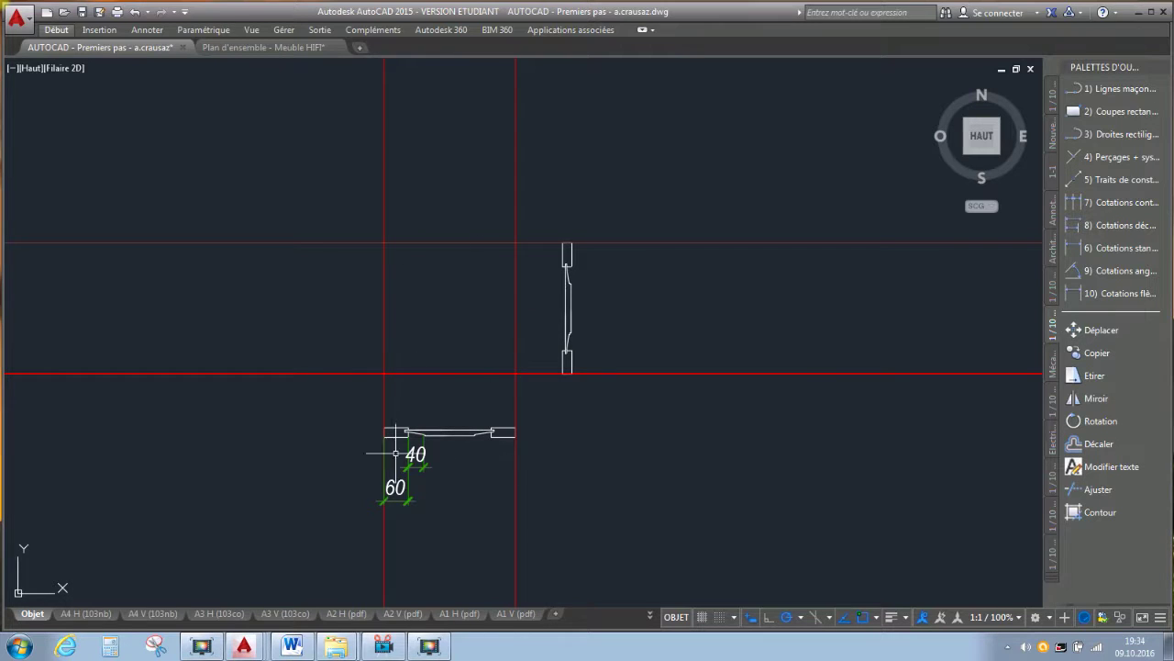
scroll(395, 442, up, 2)
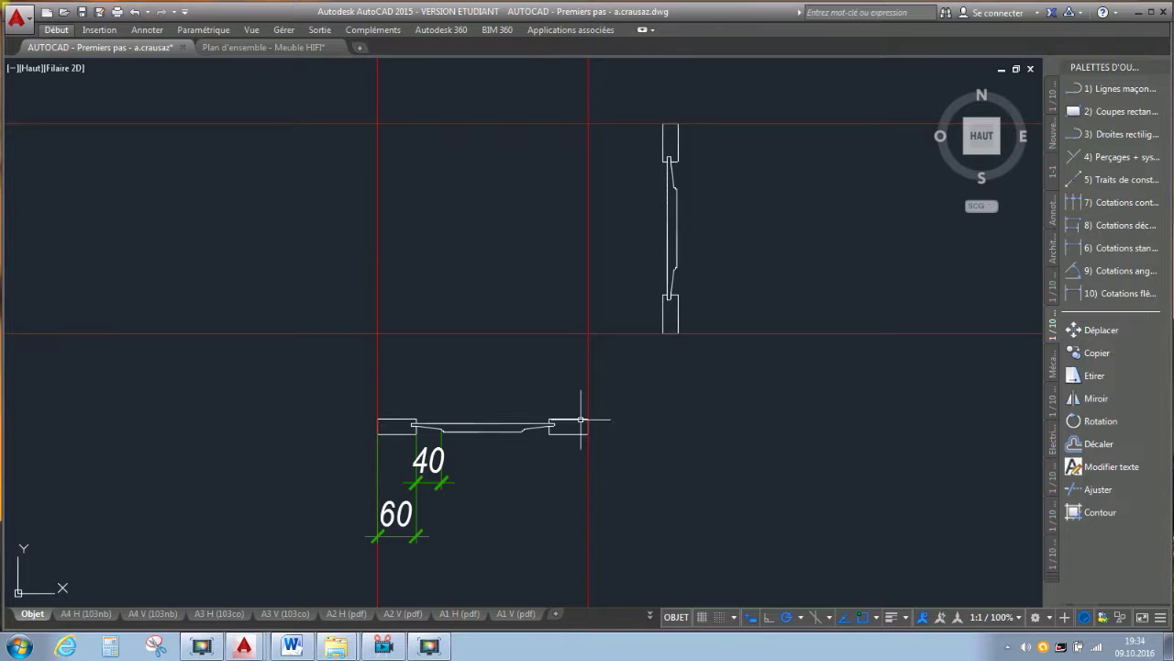
click(663, 321)
click(662, 138)
key(Escape)
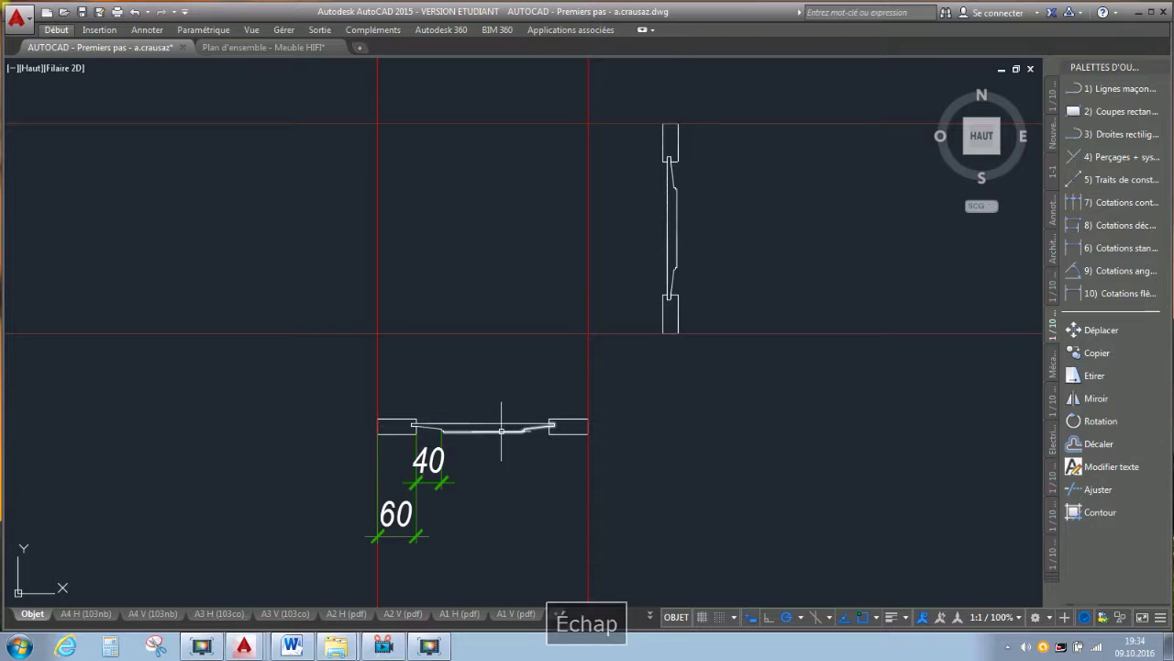
scroll(422, 436, up, 2)
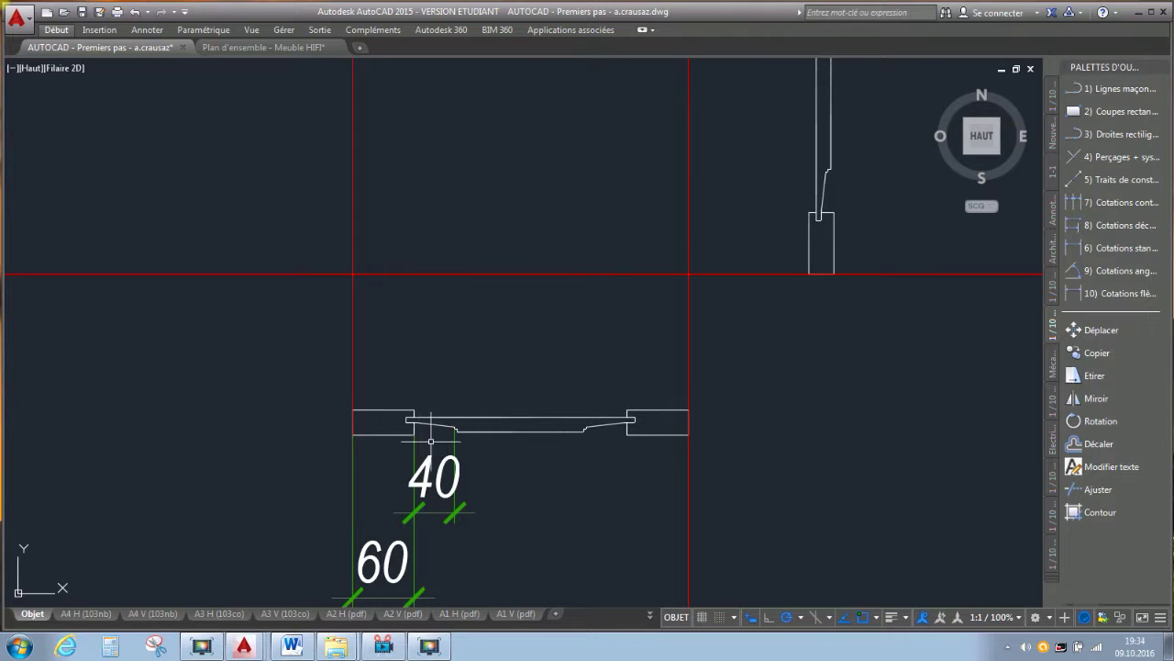
scroll(457, 429, up, 6)
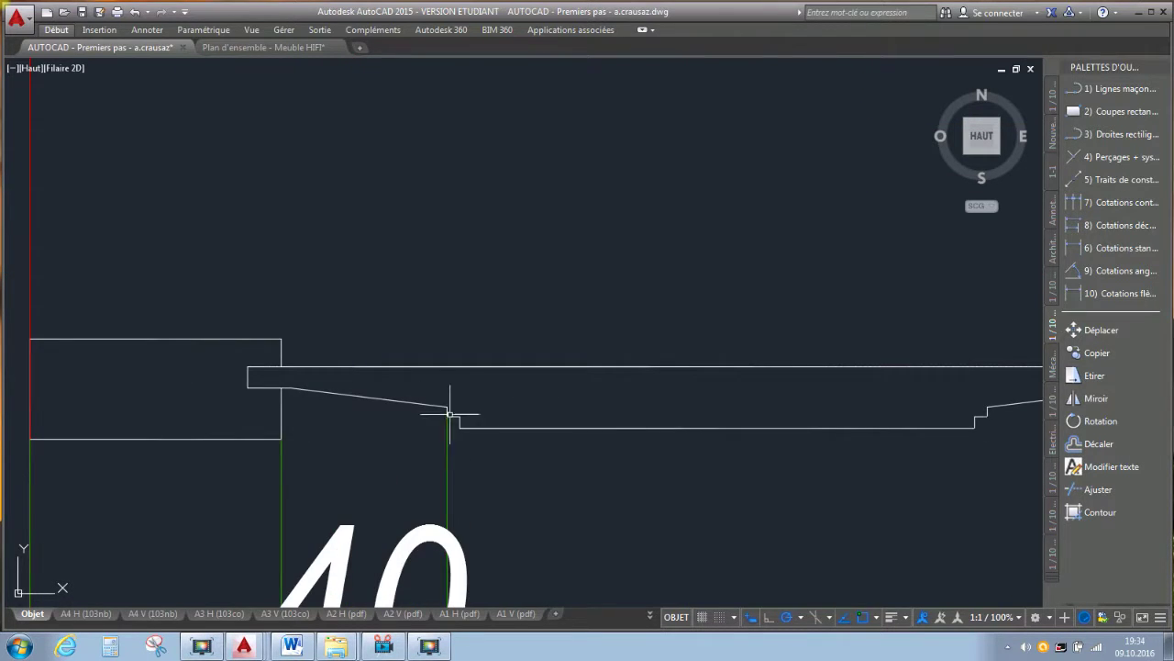
scroll(542, 414, down, 5)
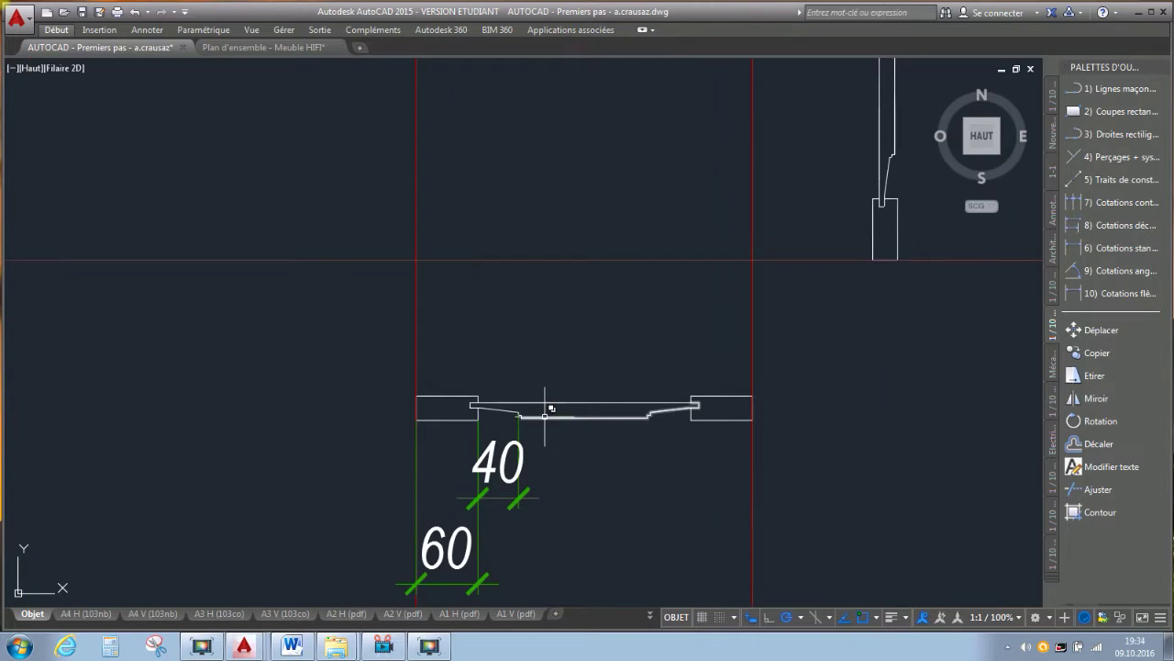
scroll(547, 410, down, 1)
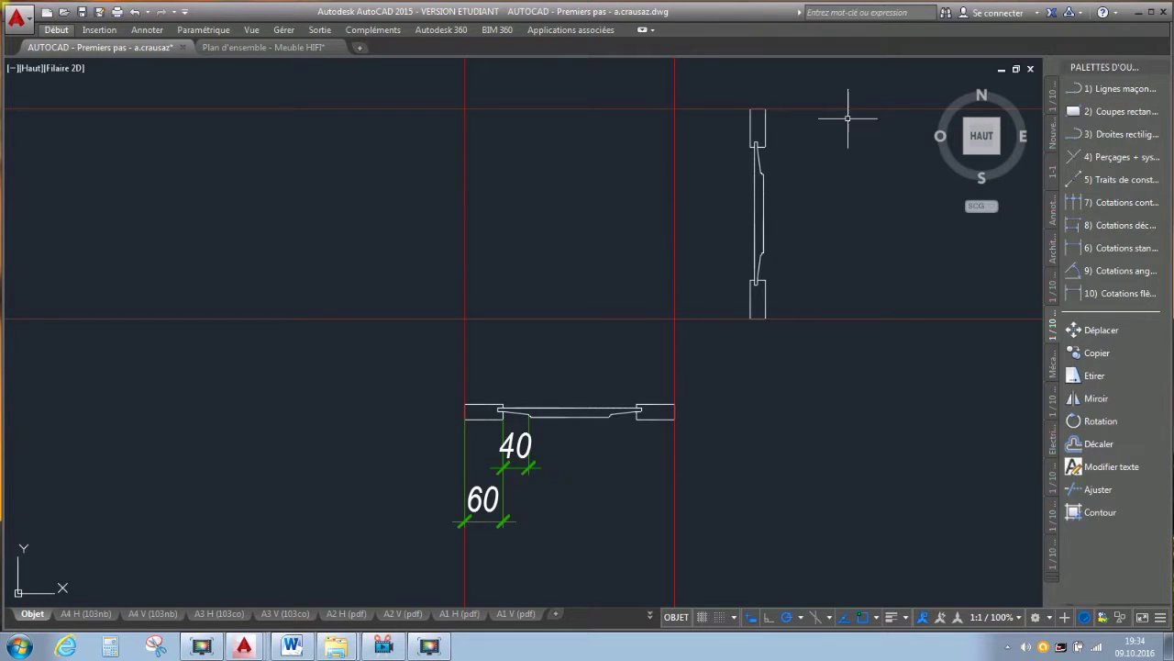
- Draw the door's outer rectangle between the lower-left and upper-right intersections of the red construction lines
click(1078, 111)
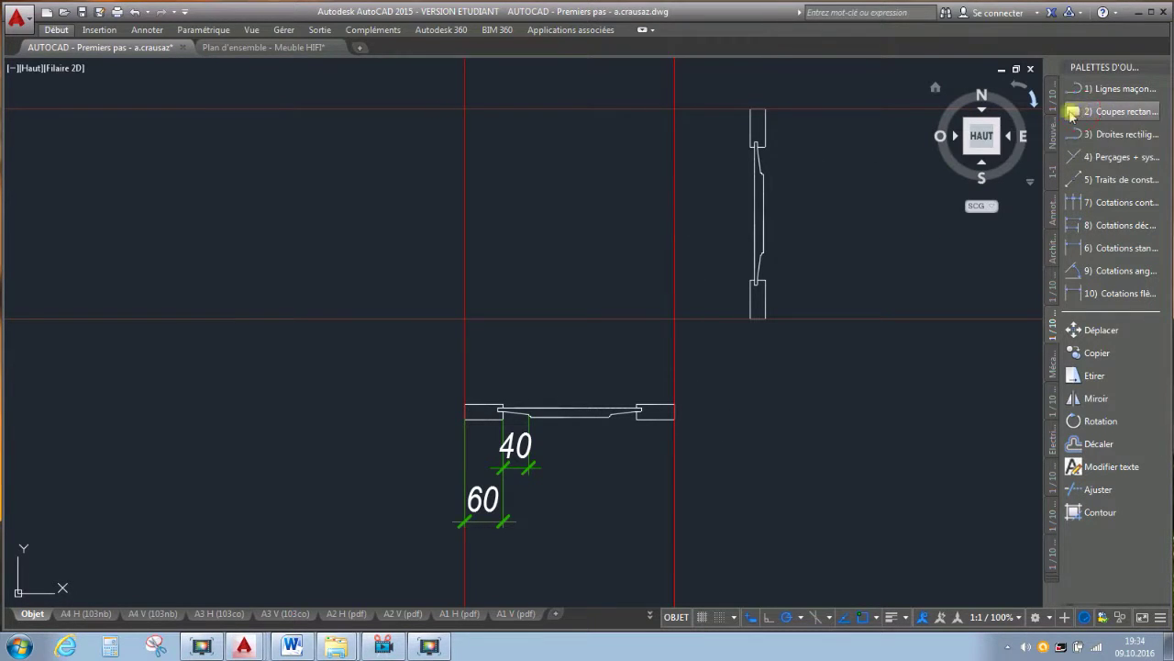
click(465, 320)
click(674, 109)
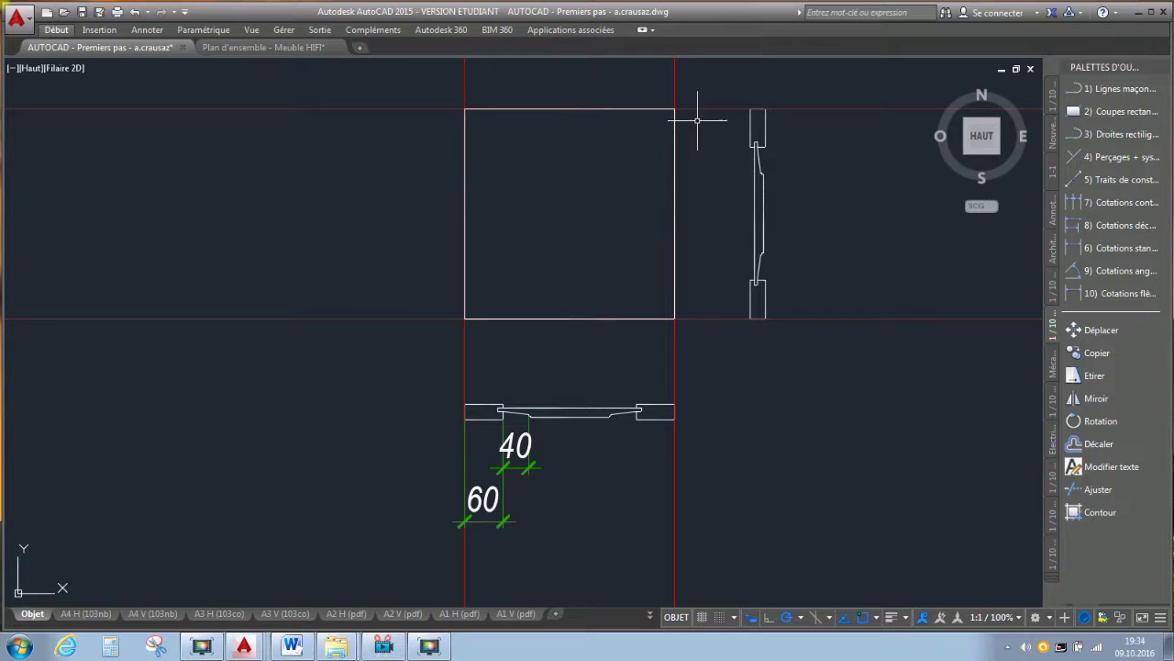
- Offset the door's outer rectangle 60 mm inwards to form the inner edge of the frame
click(1094, 444)
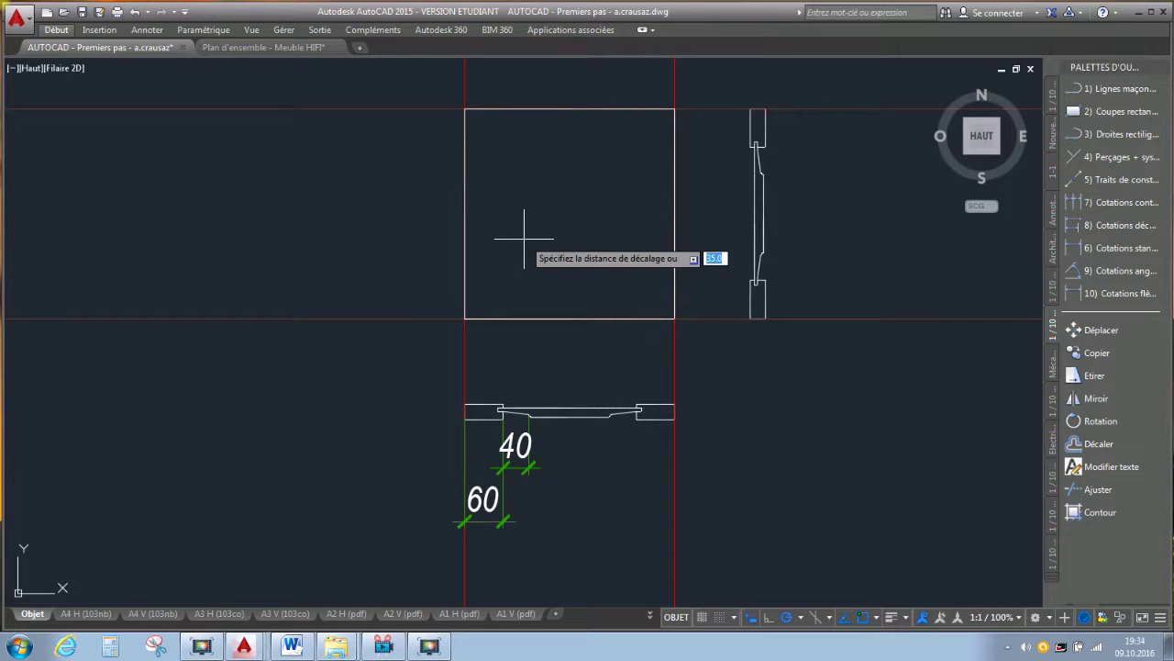
text(60)
key(Return)
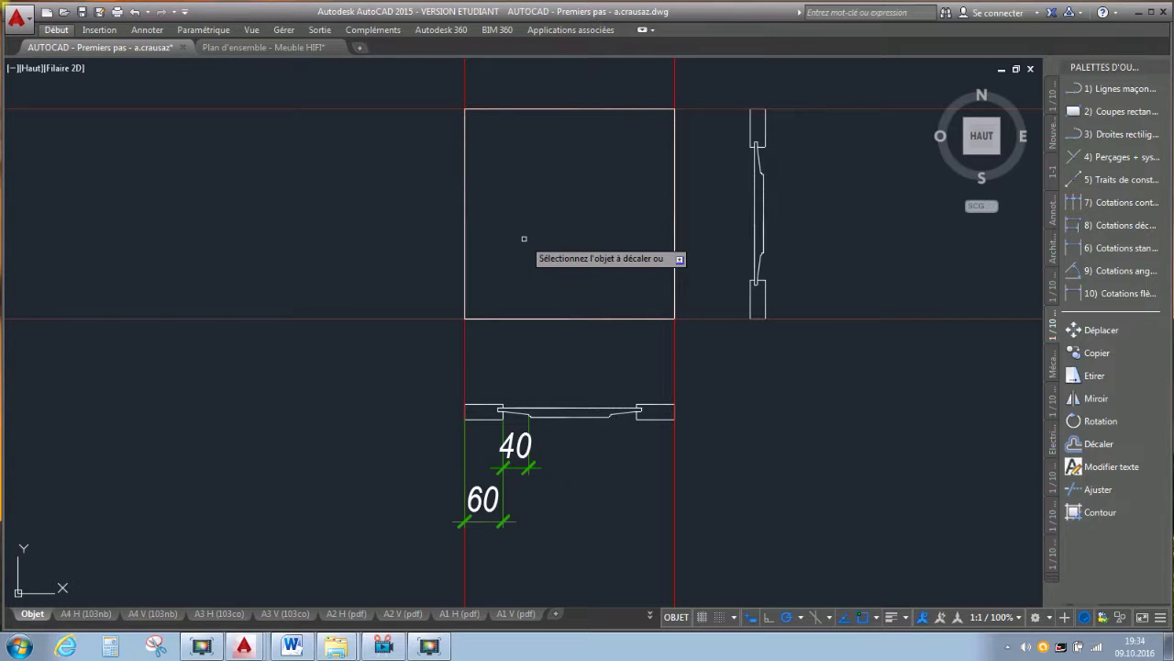
click(465, 235)
key(Return)
click(528, 217)
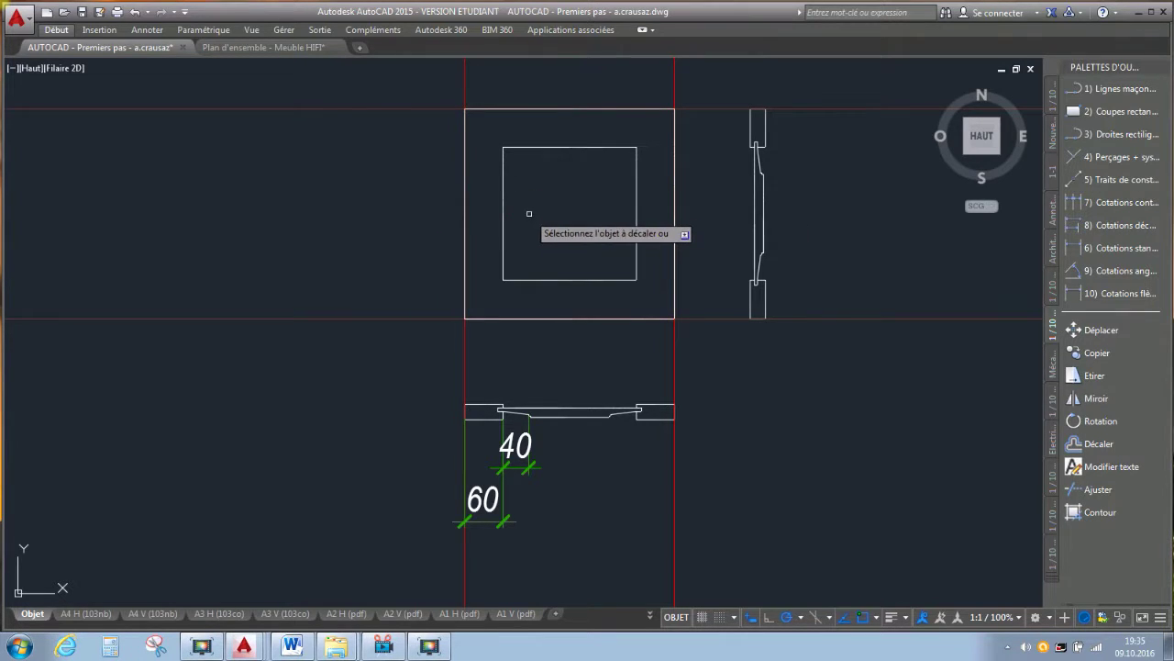
key(space)
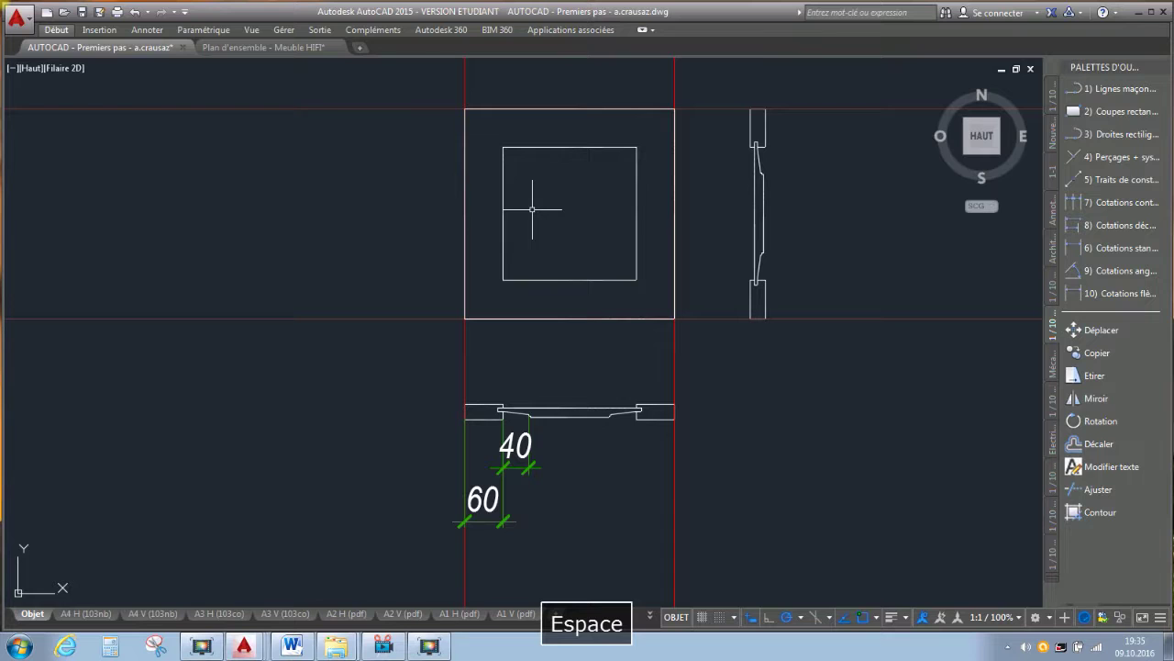
- Offset the frame's inner rectangle 40 mm inwards for the panel bevel
key(space)
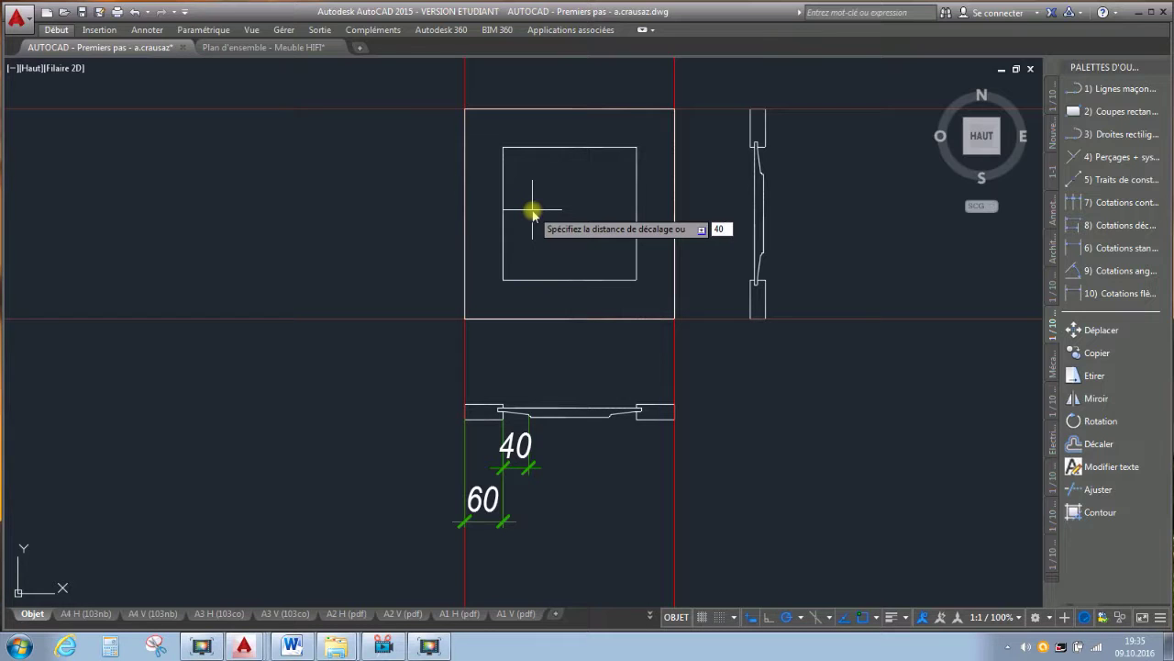
key(space)
click(504, 178)
click(543, 186)
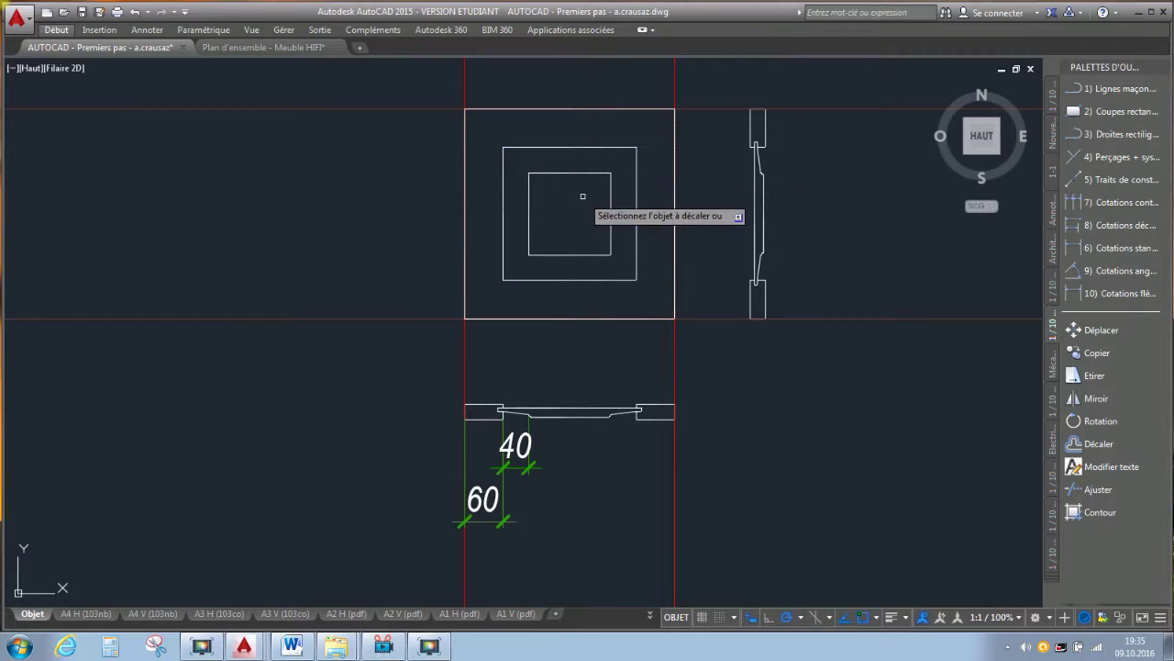
key(space)
- Offset the smallest rectangle 3 mm inwards to show the panel's step
key(space)
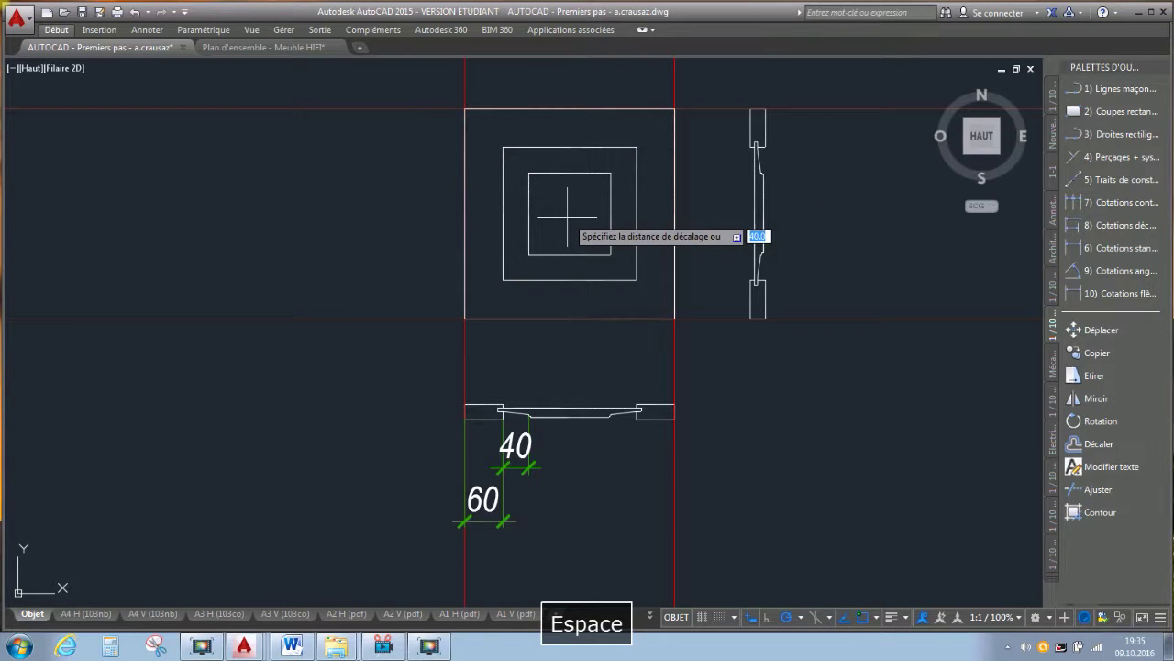
text(3)
key(Return)
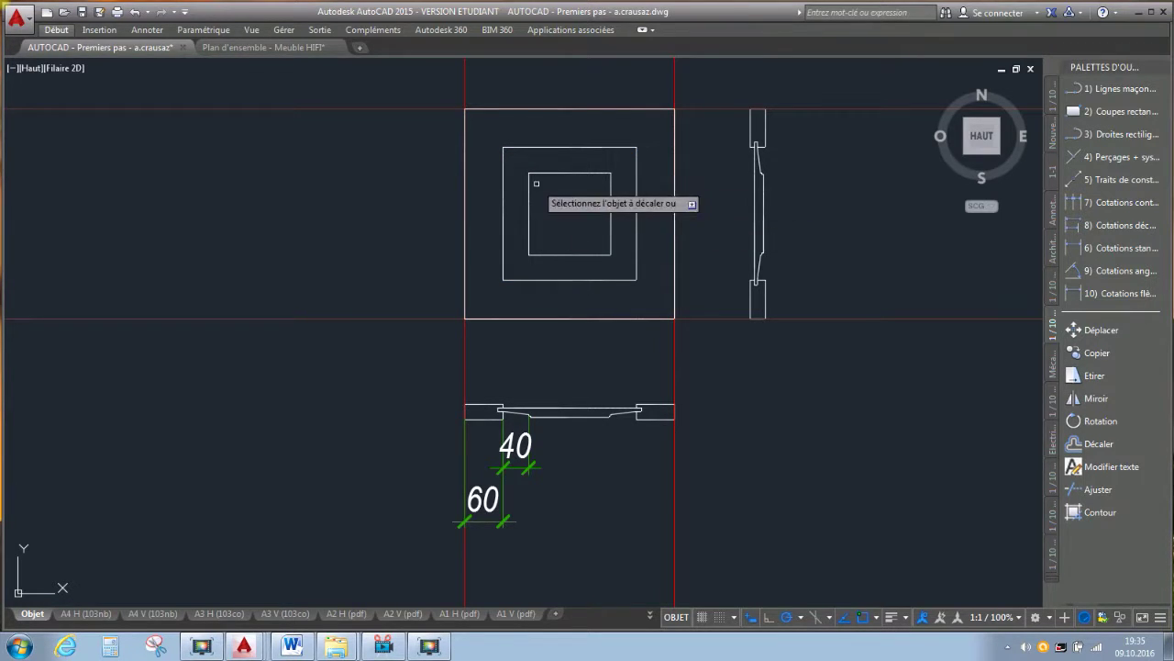
click(529, 193)
click(554, 197)
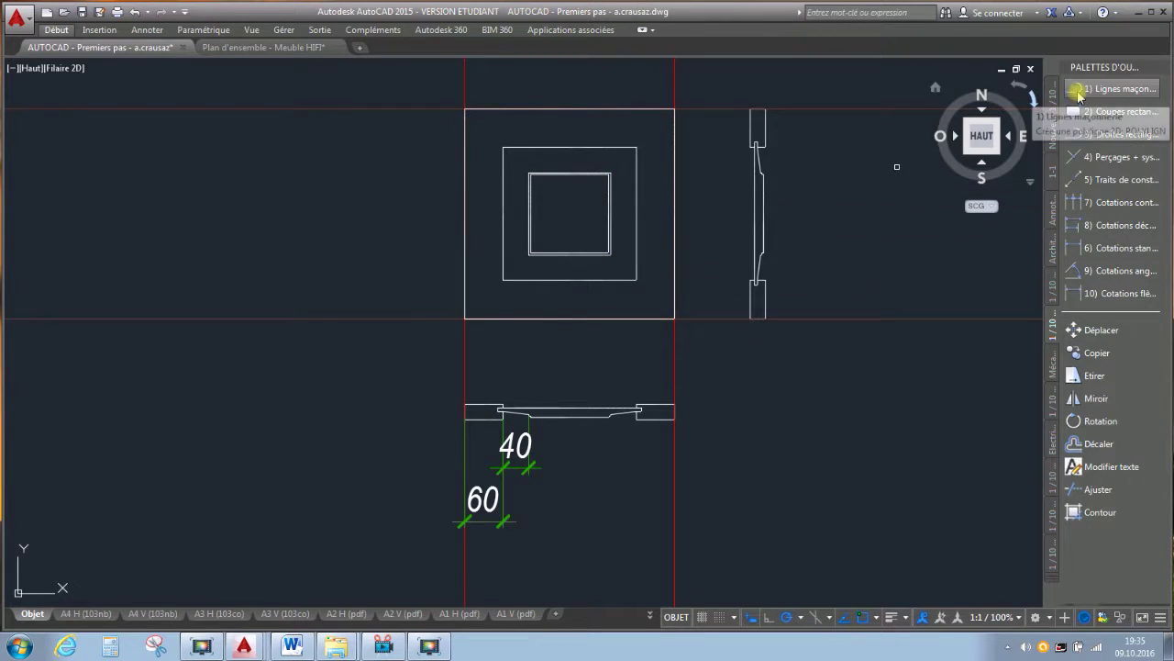
- Draw a diagonal line from the frame opening's upper-left corner to the matching corner of the innermost rectangle
click(1079, 137)
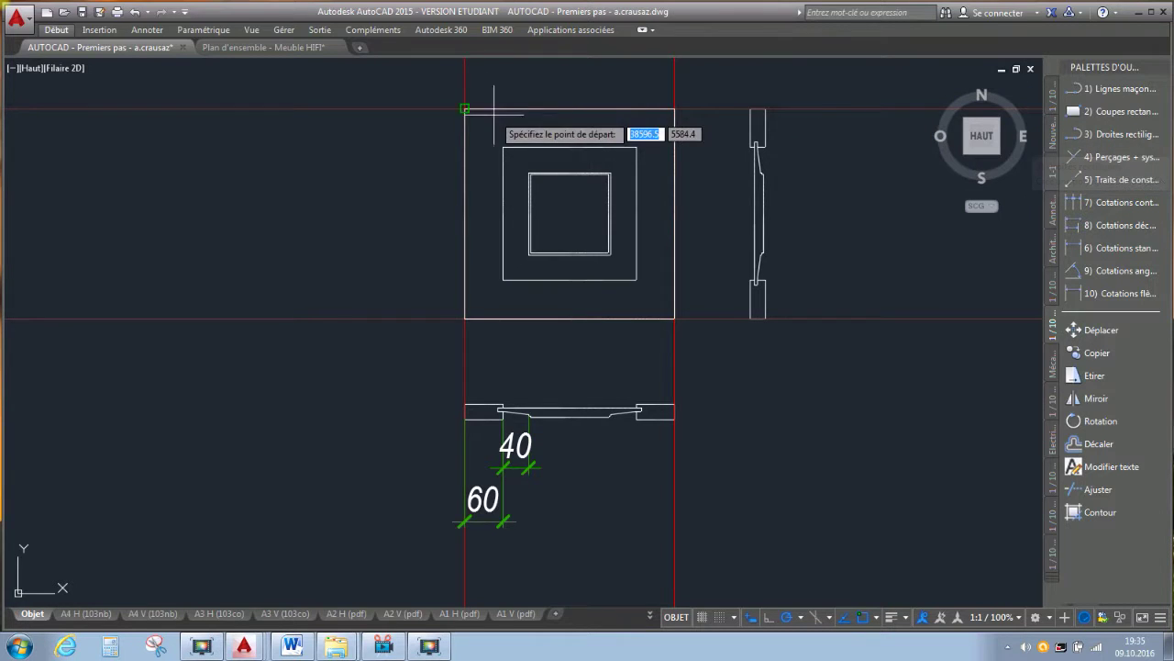
scroll(494, 113, up, 2)
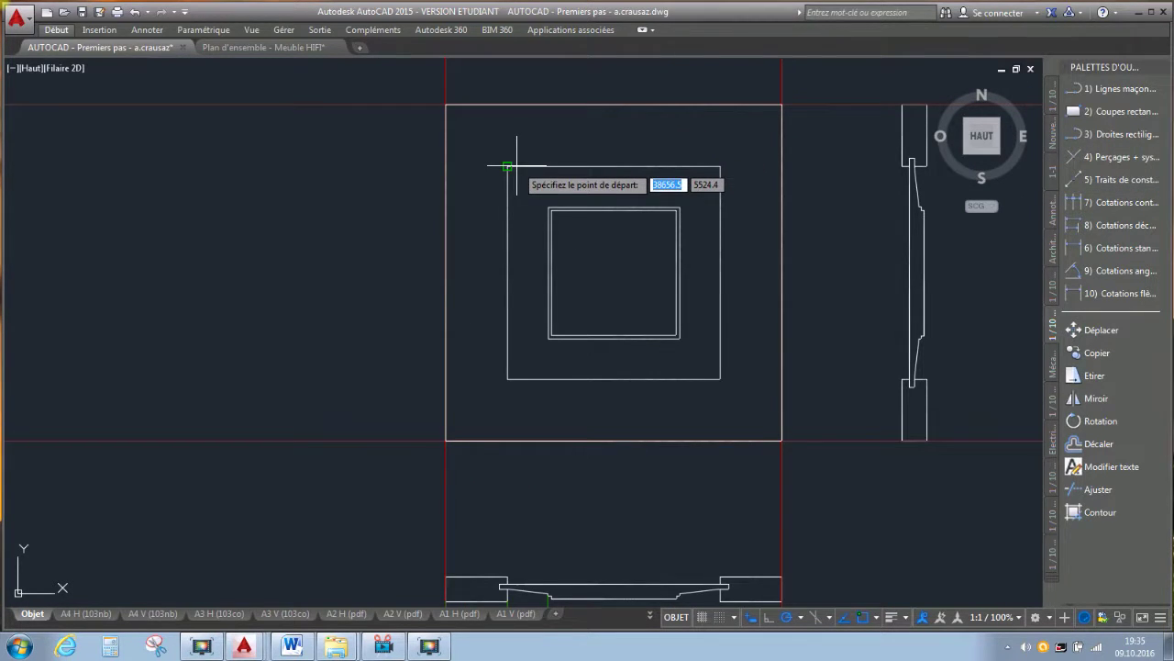
click(513, 167)
scroll(550, 208, up, 2)
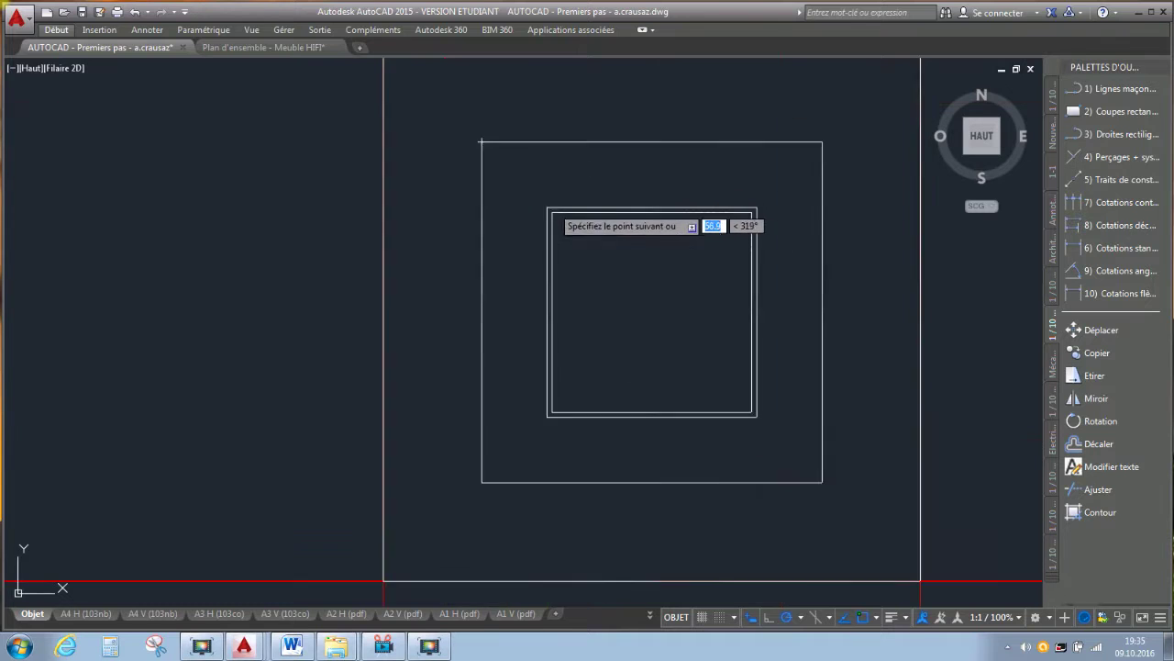
scroll(550, 205, up, 2)
click(551, 213)
key(Escape)
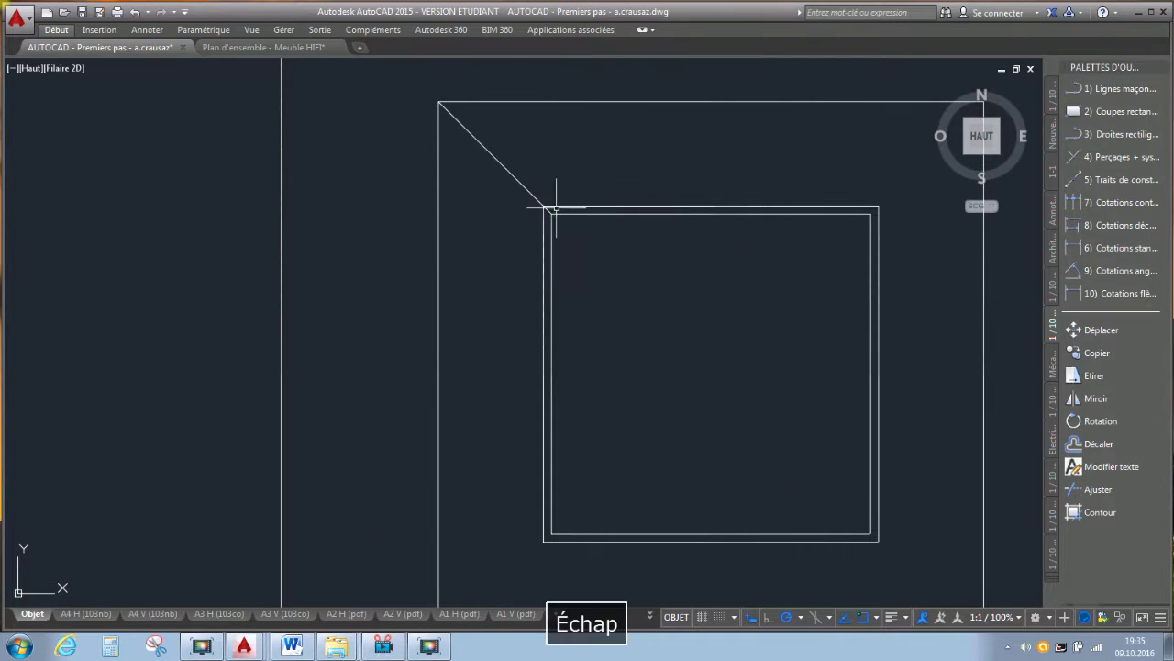
- Draw a diagonal line joining the upper-right corners of the innermost rectangle and the frame opening
scroll(552, 209, down, 4)
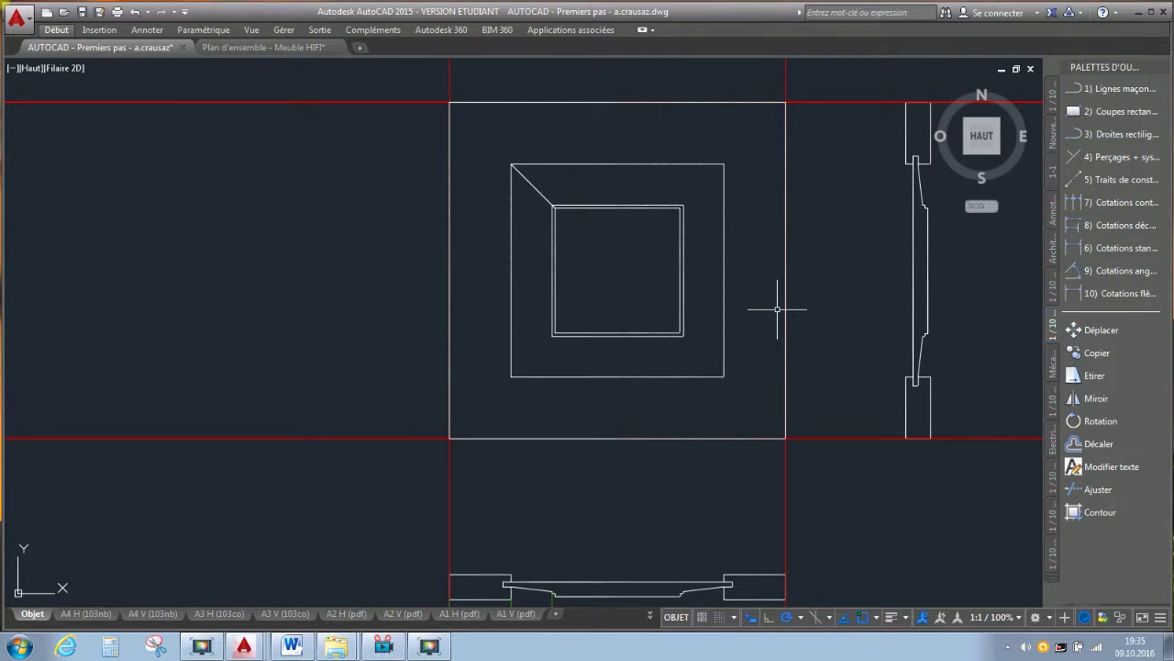
key(space)
click(683, 207)
click(725, 164)
key(space)
- Draw a diagonal line from the innermost rectangle's lower-right corner to the door outline's lower-right corner
scroll(692, 334, up, 2)
key(space)
click(680, 361)
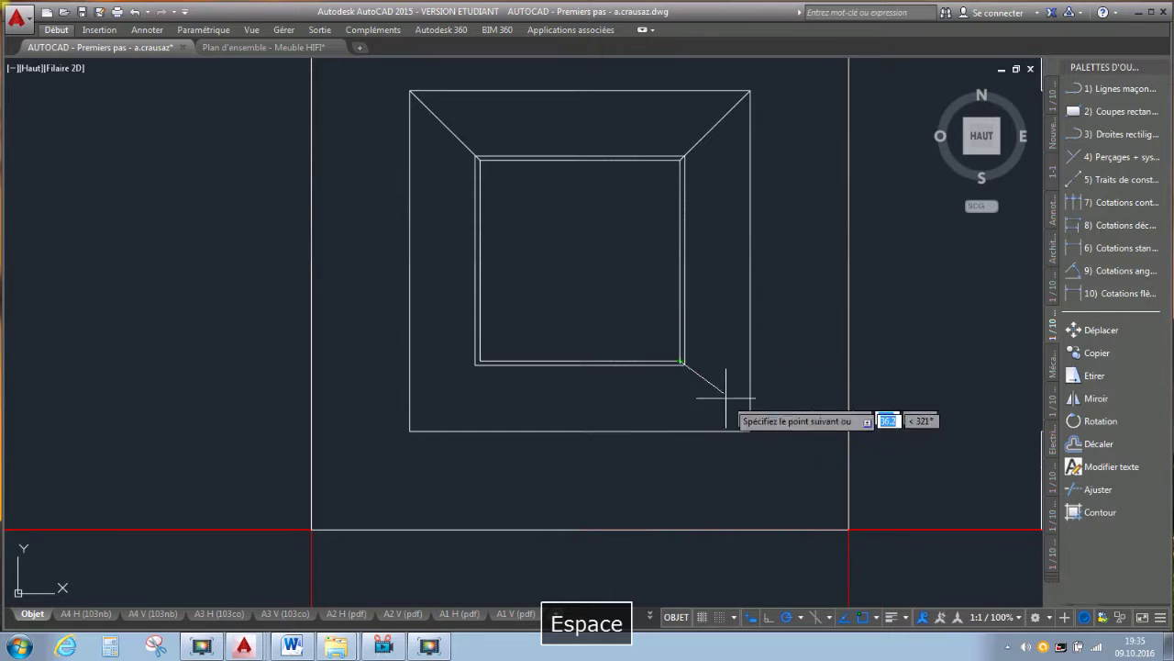
click(848, 530)
key(space)
- Draw a diagonal line from the innermost rectangle's lower-left corner to the door outline's lower-left corner
key(space)
click(477, 361)
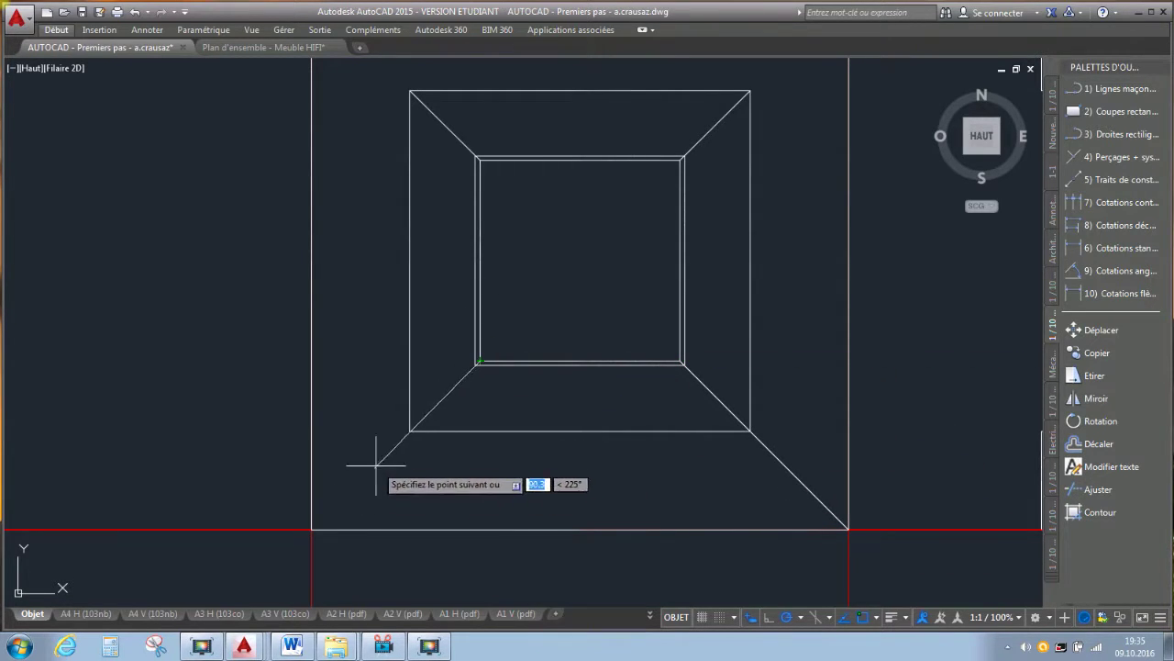
click(312, 529)
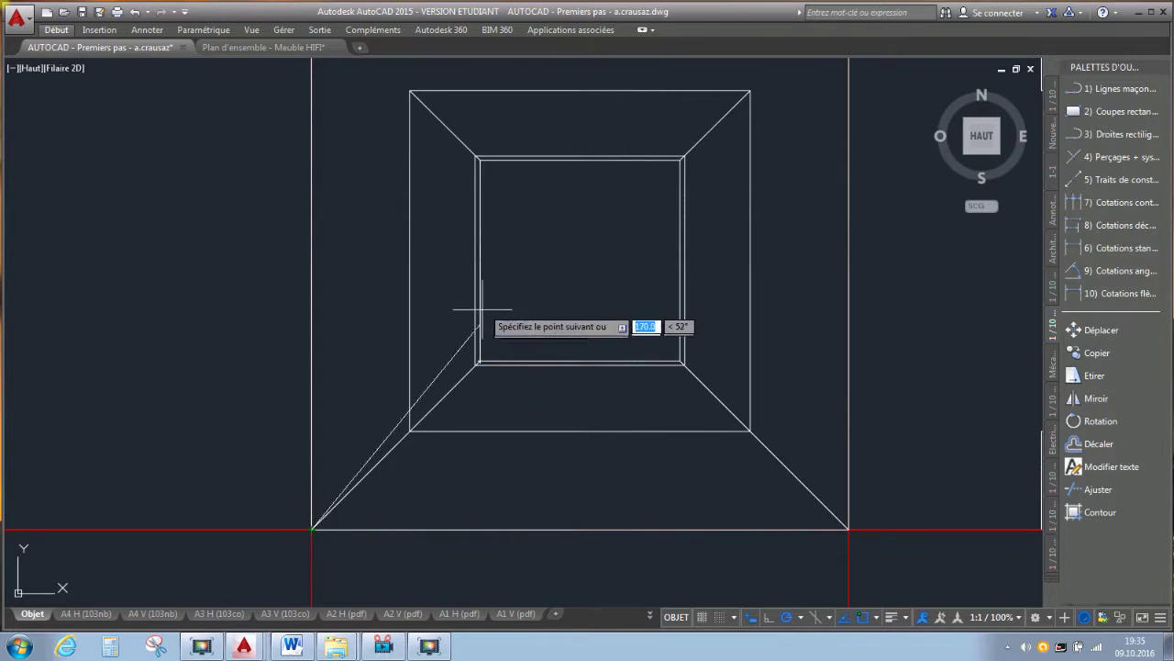
scroll(483, 323, down, 2)
key(Escape)
- Shorten both lower diagonals so that their outer ends lie on the frame opening's lower corners
click(440, 370)
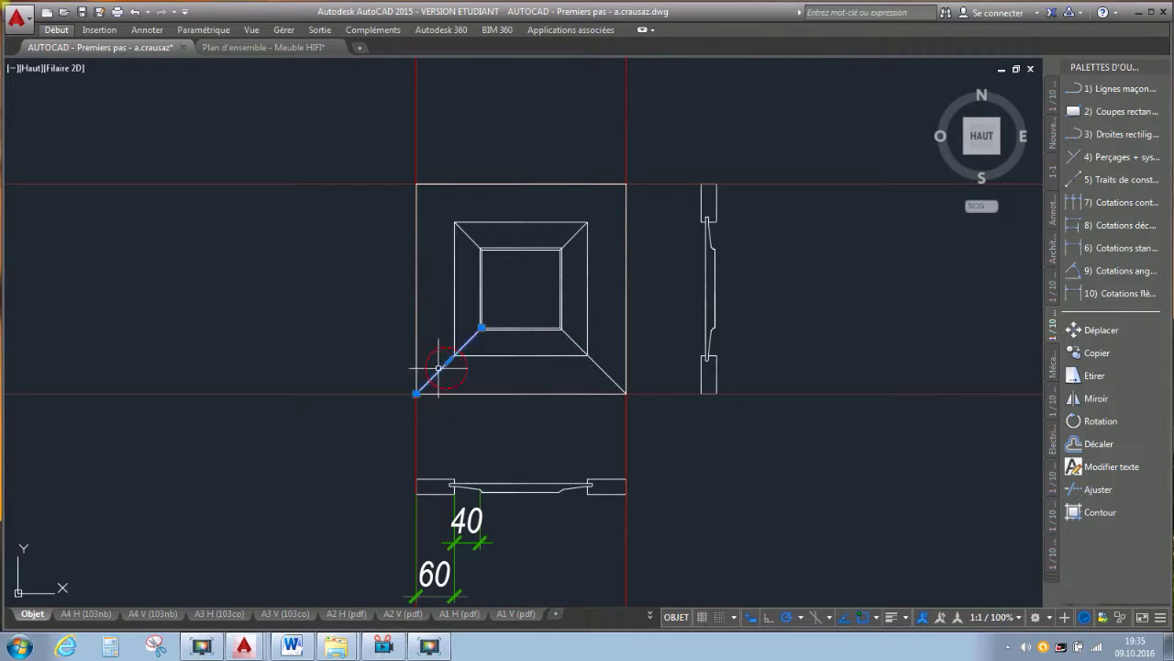
mouse_move(418, 395)
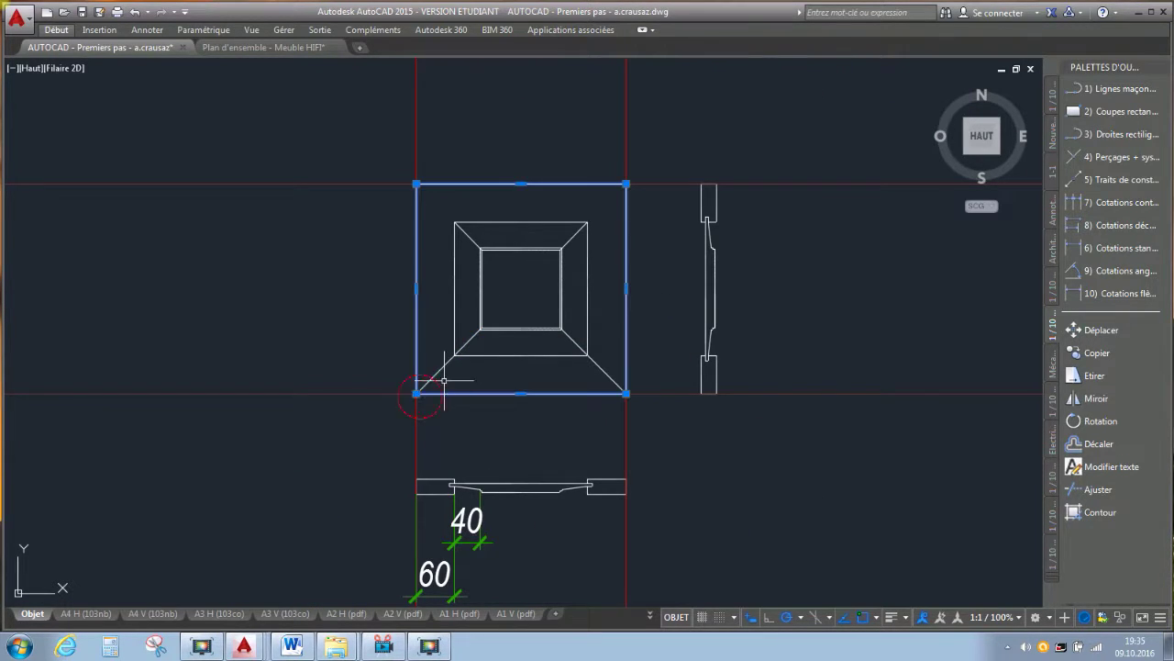
key(Escape)
click(440, 371)
click(417, 394)
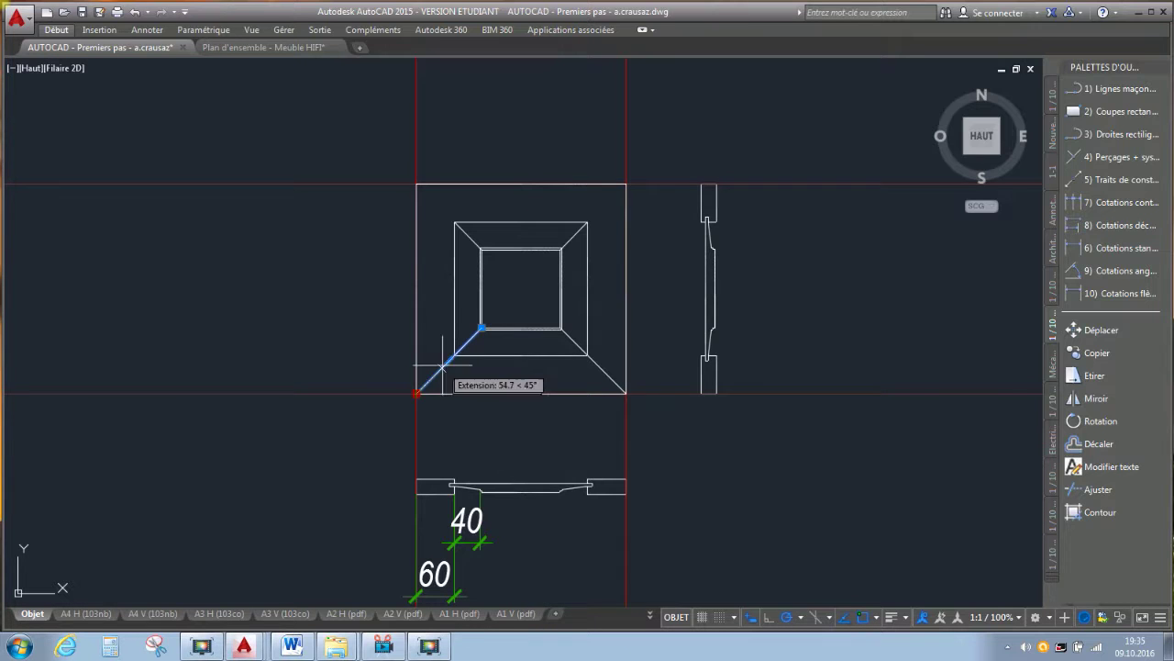
click(454, 355)
click(616, 383)
click(626, 393)
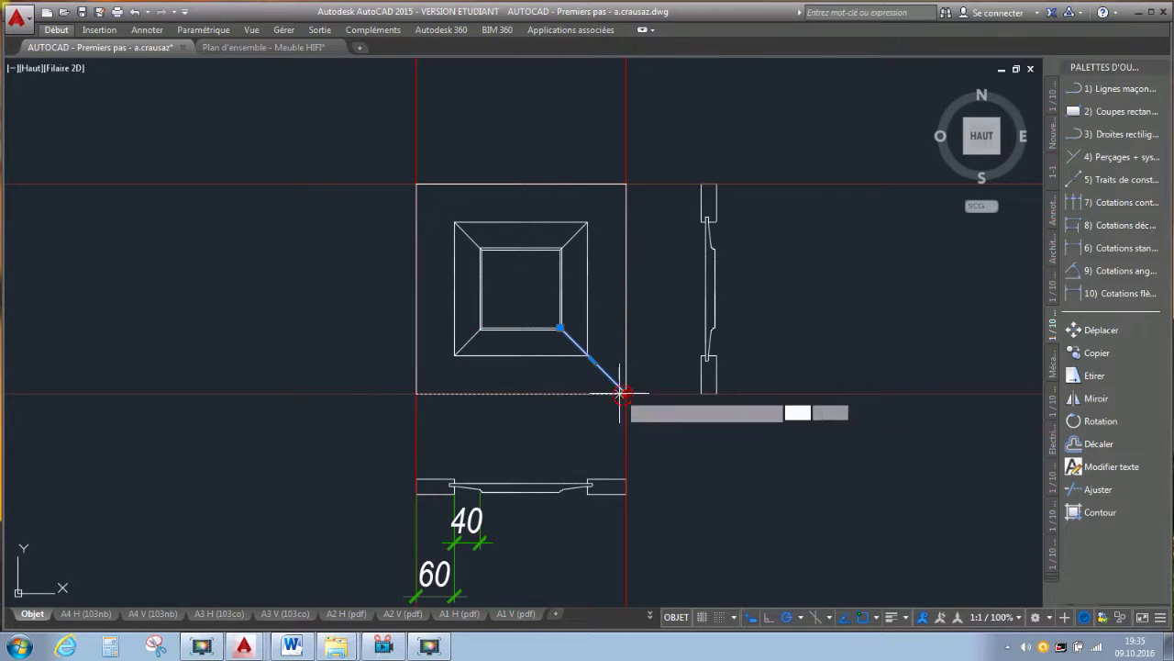
click(587, 355)
key(Escape)
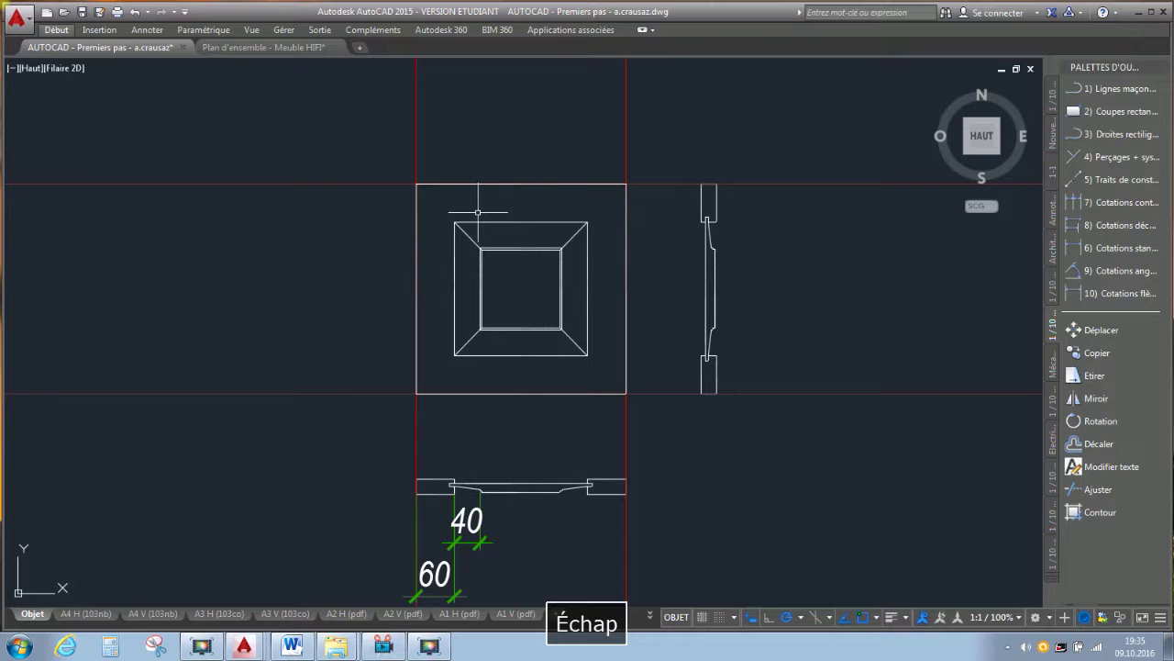
- Draw vertical joint lines from the frame opening's two left corners to the outline's upper and lower edges
key(space)
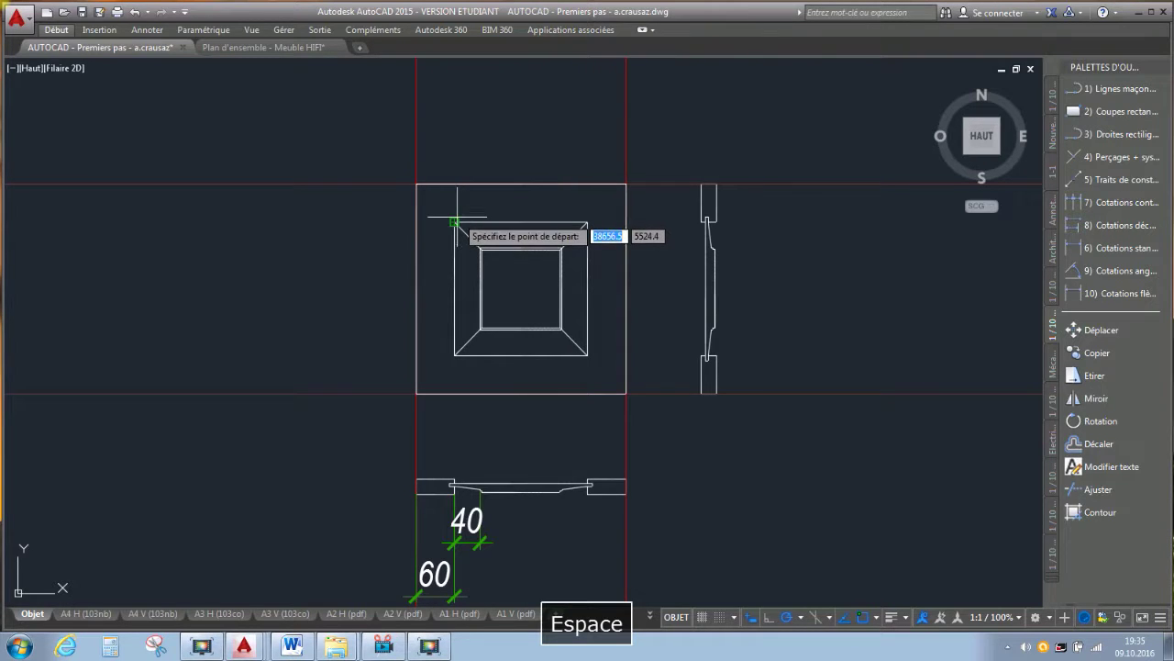
click(456, 218)
click(454, 185)
key(Escape)
key(space)
click(454, 356)
click(453, 394)
key(Escape)
- Draw the matching vertical joint lines from the frame opening's two right corners to the door outline
key(space)
click(588, 222)
key(space)
click(588, 367)
key(Escape)
- Delete the vertical joint lines and all four corner diagonals, leaving only the nested rectangles in the elevation
click(607, 376)
click(439, 378)
key(Delete)
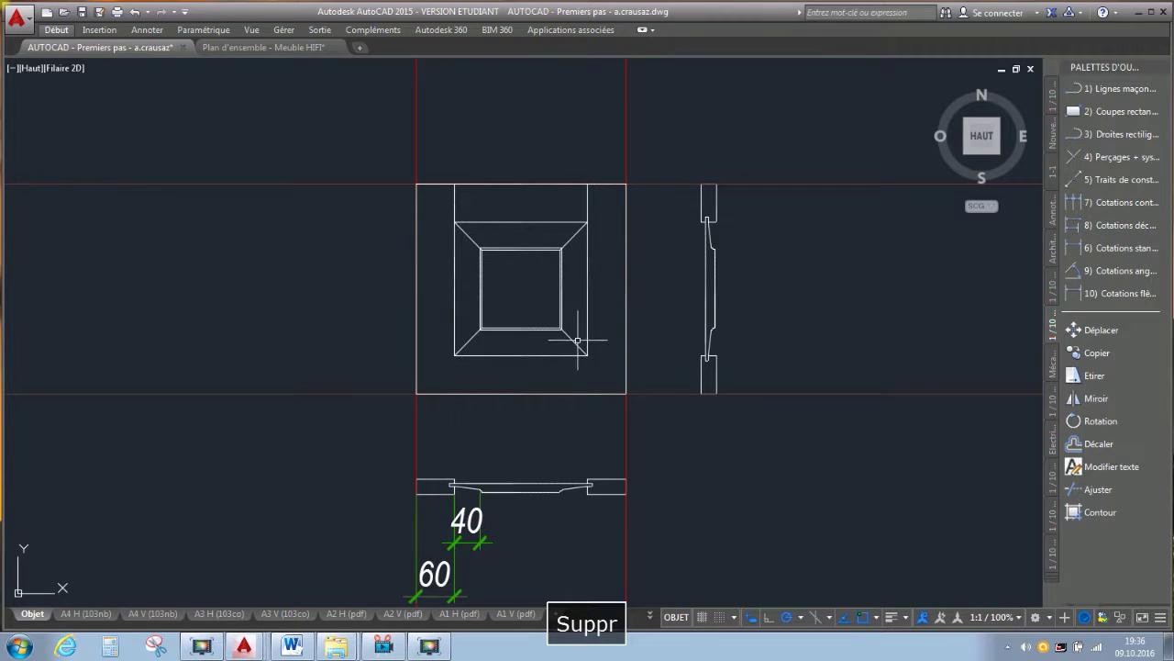
click(450, 200)
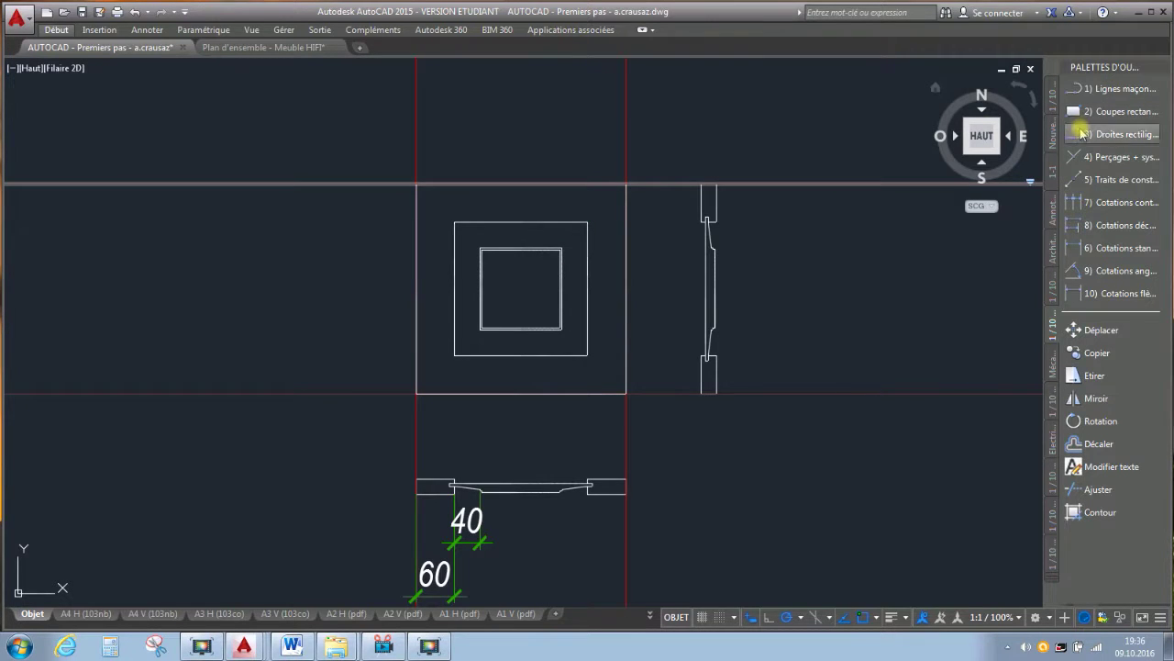
- Draw a line from the innermost rectangle's upper-left corner through the frame opening's corner and straight up to the outline's upper edge
click(1083, 133)
click(481, 249)
scroll(491, 241, up, 4)
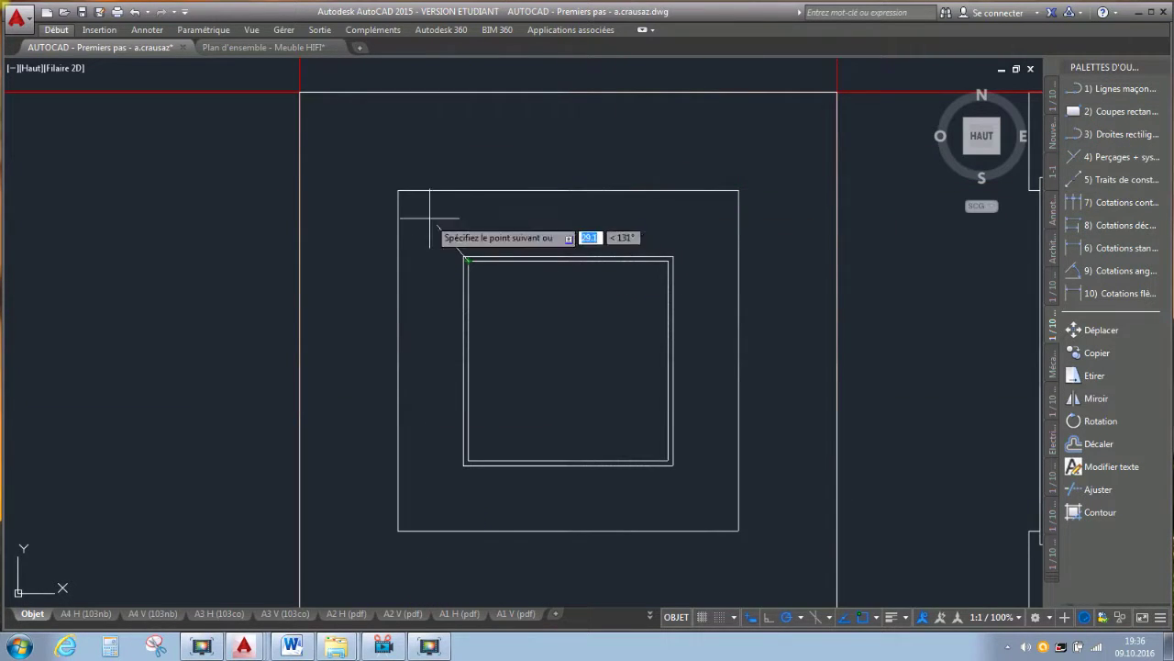
click(398, 190)
click(398, 91)
key(Escape)
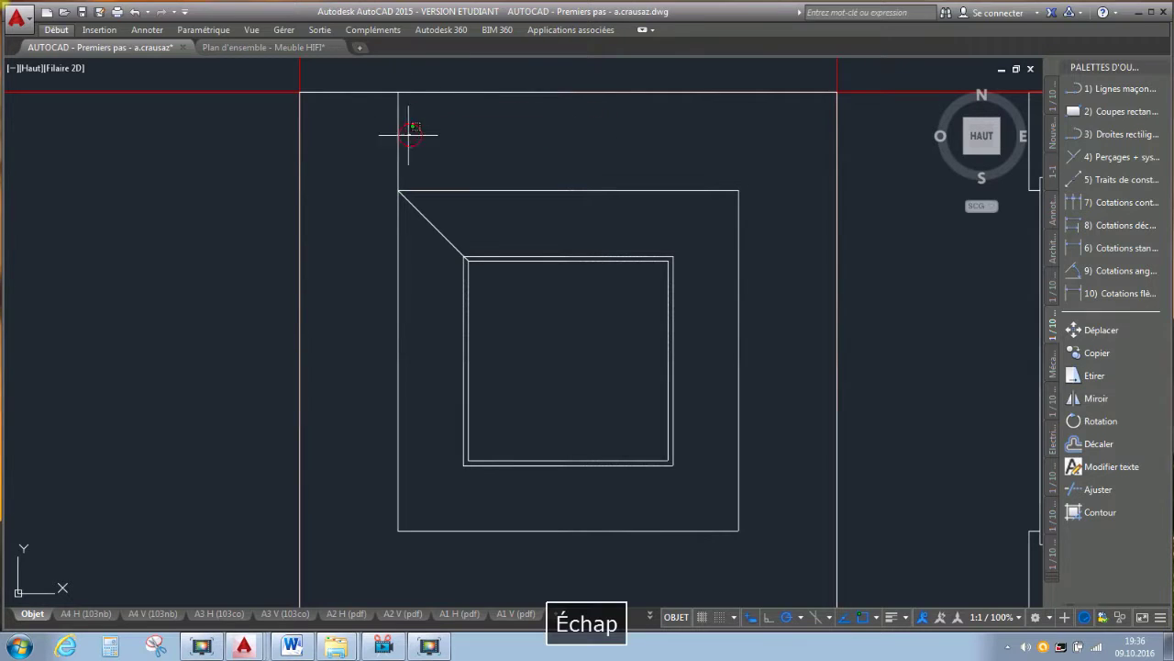
- Mirror the upper-left diagonal and joint line about the door's vertical centre axis, keeping the originals
click(1072, 399)
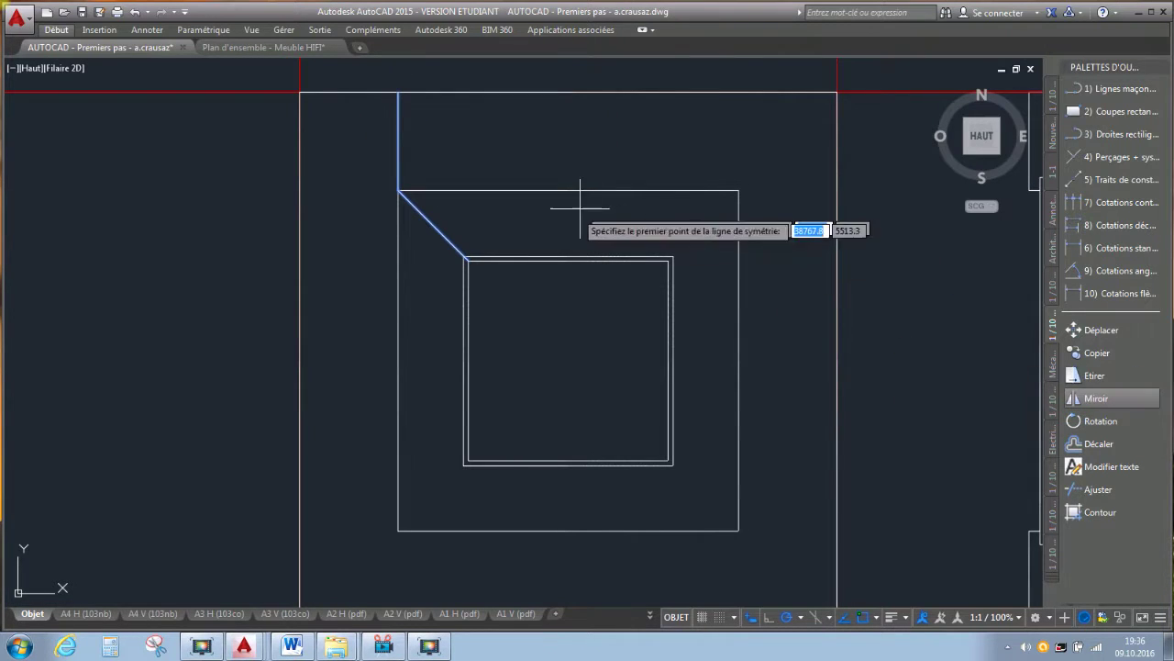
click(569, 256)
click(569, 224)
key(space)
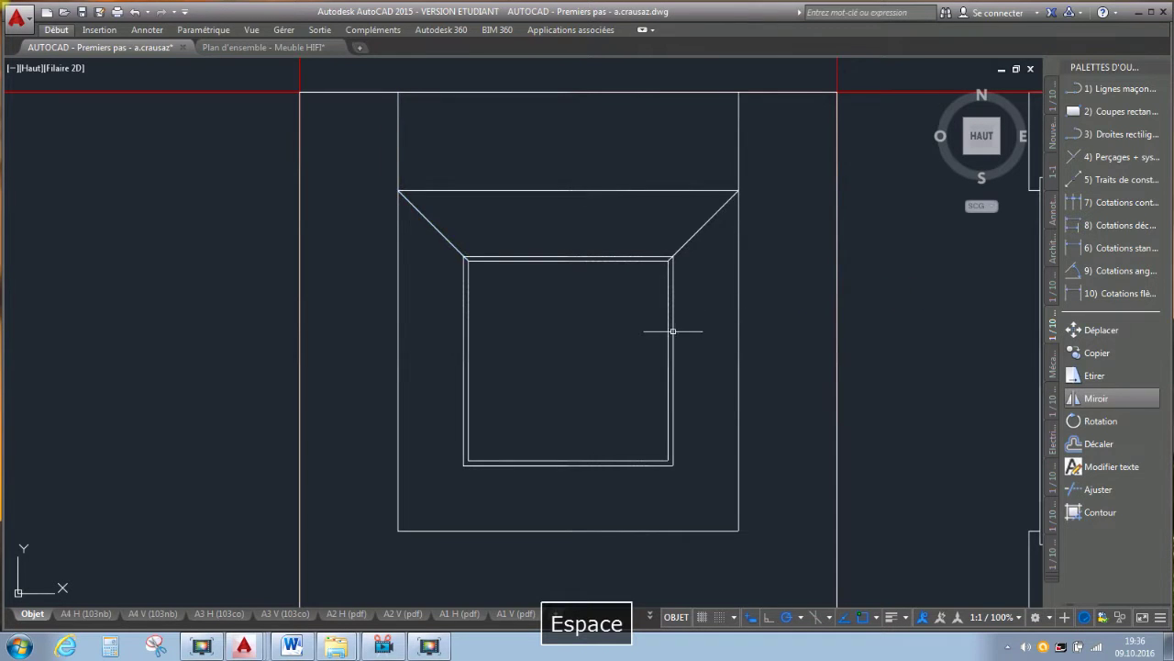
- Change the colour of the two upper diagonals and two upper joint lines to grey
scroll(616, 485, down, 2)
scroll(614, 436, up, 2)
drag(798, 179, 450, 137)
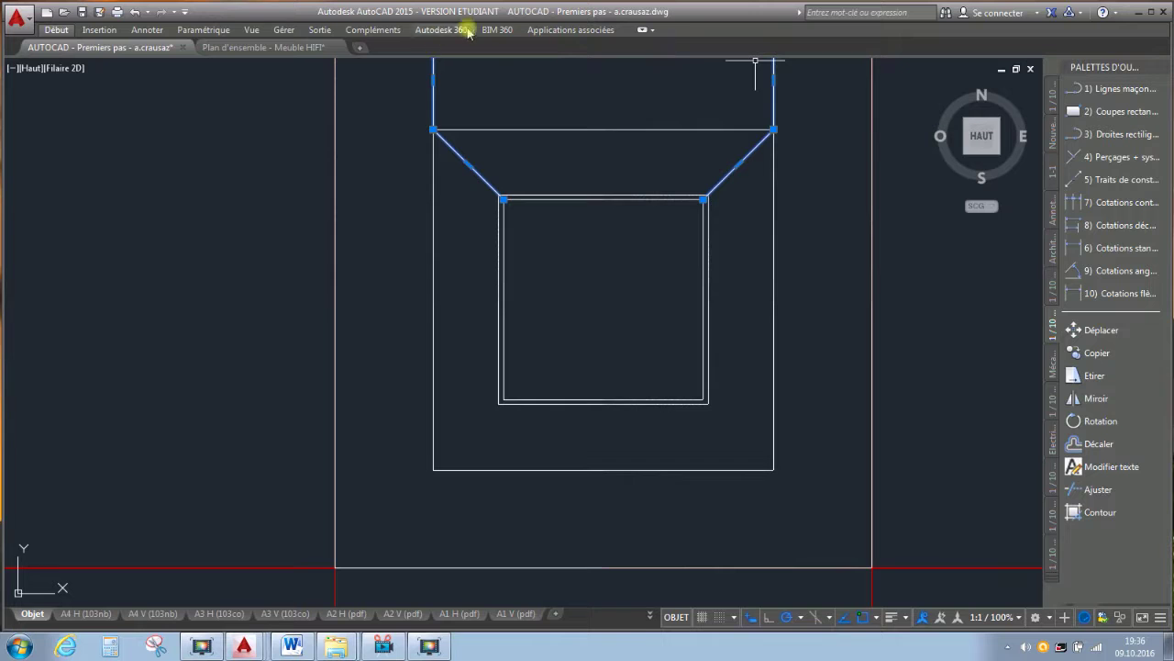
click(56, 30)
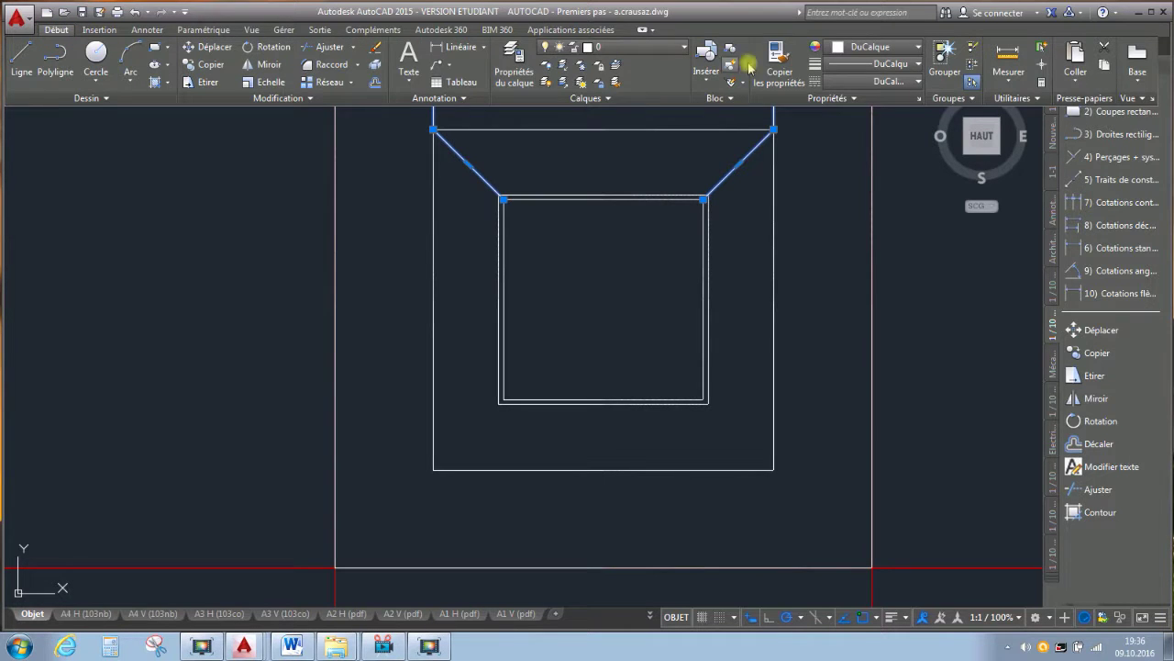
click(881, 48)
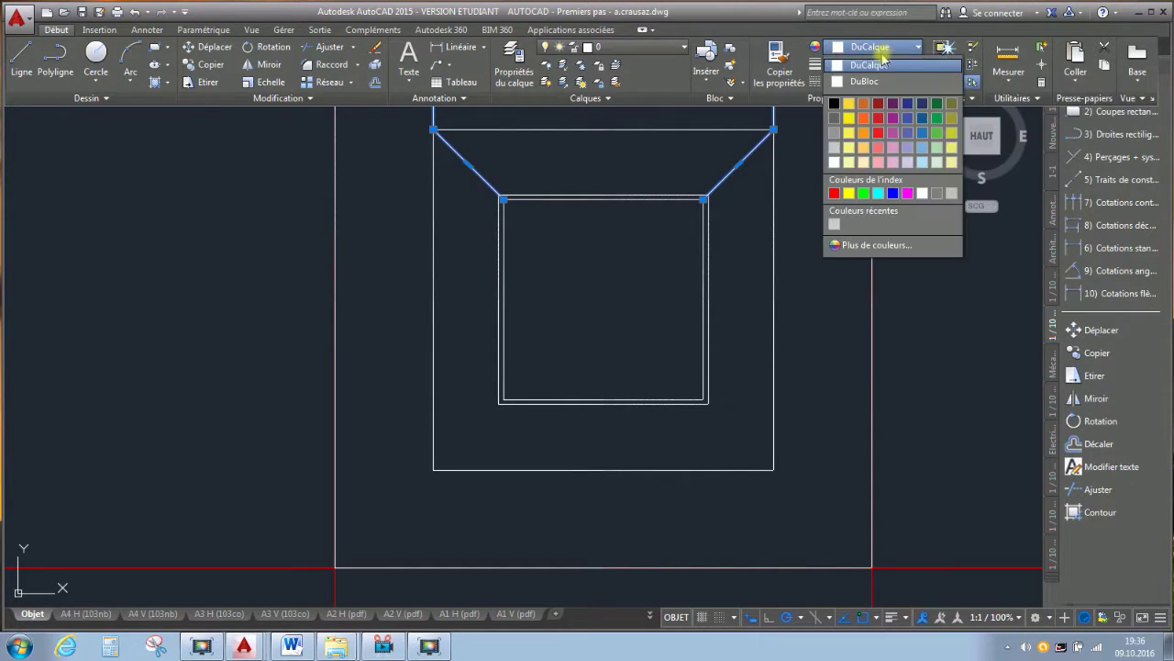
click(835, 120)
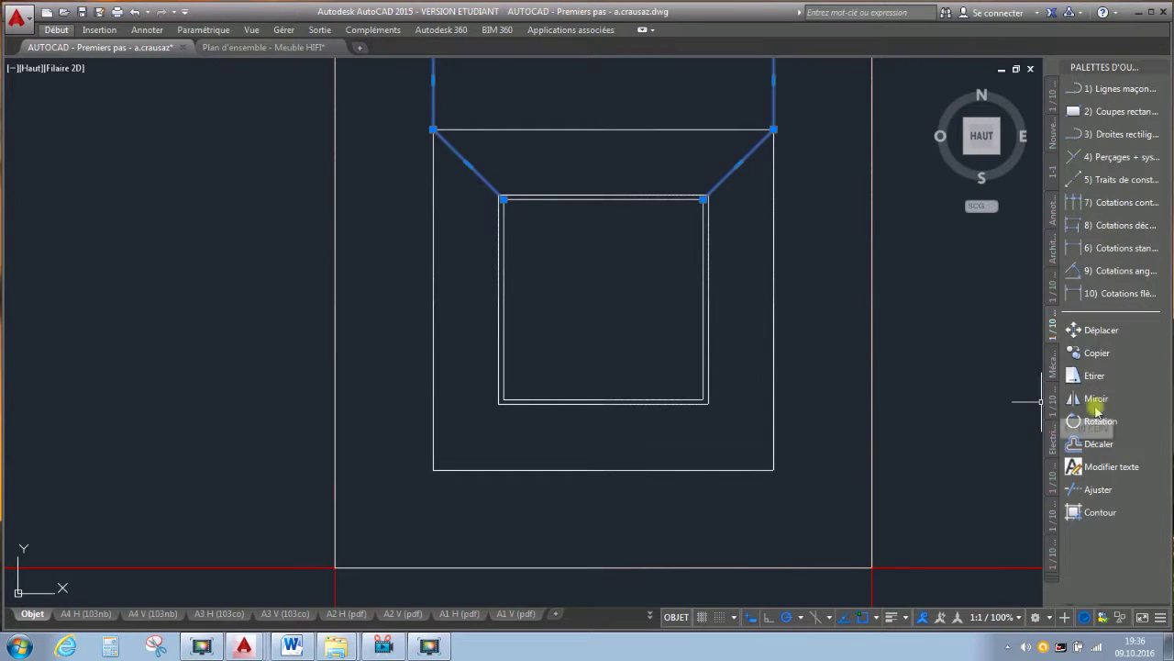
- Mirror the grey diagonals and joint lines about the door's horizontal centre axis to complete the lower half
click(1097, 398)
click(523, 300)
key(space)
scroll(574, 296, down, 3)
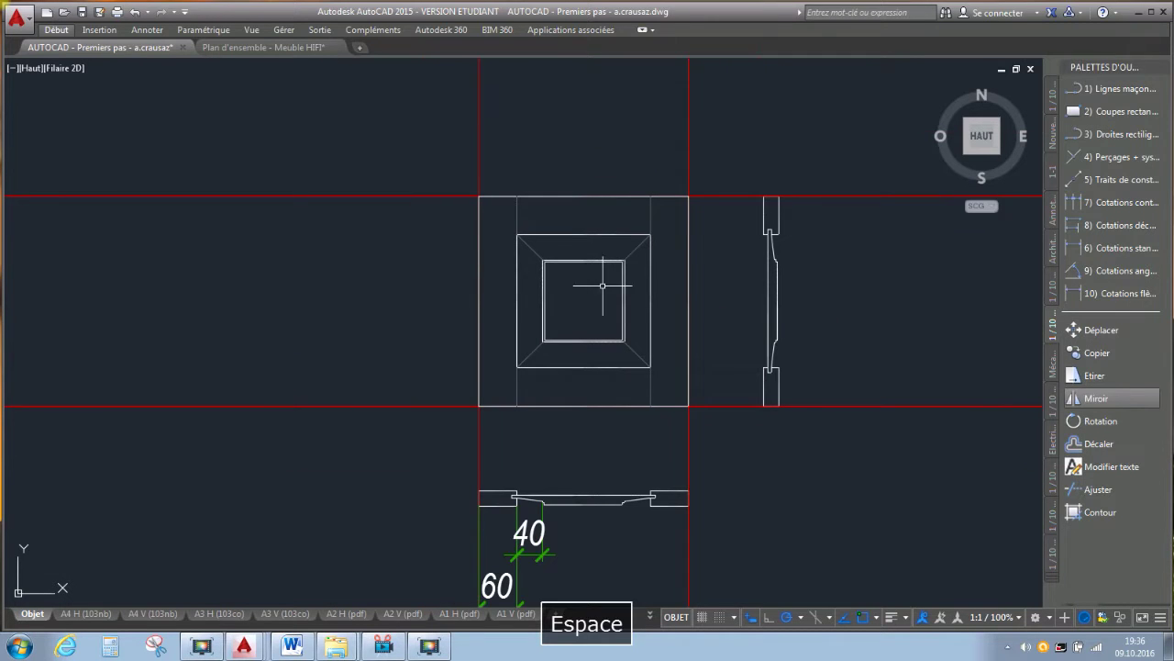
- Stretch the upper part of the door elevation and its vertical section upwards
middle_drag(870, 251, 800, 265)
click(815, 267)
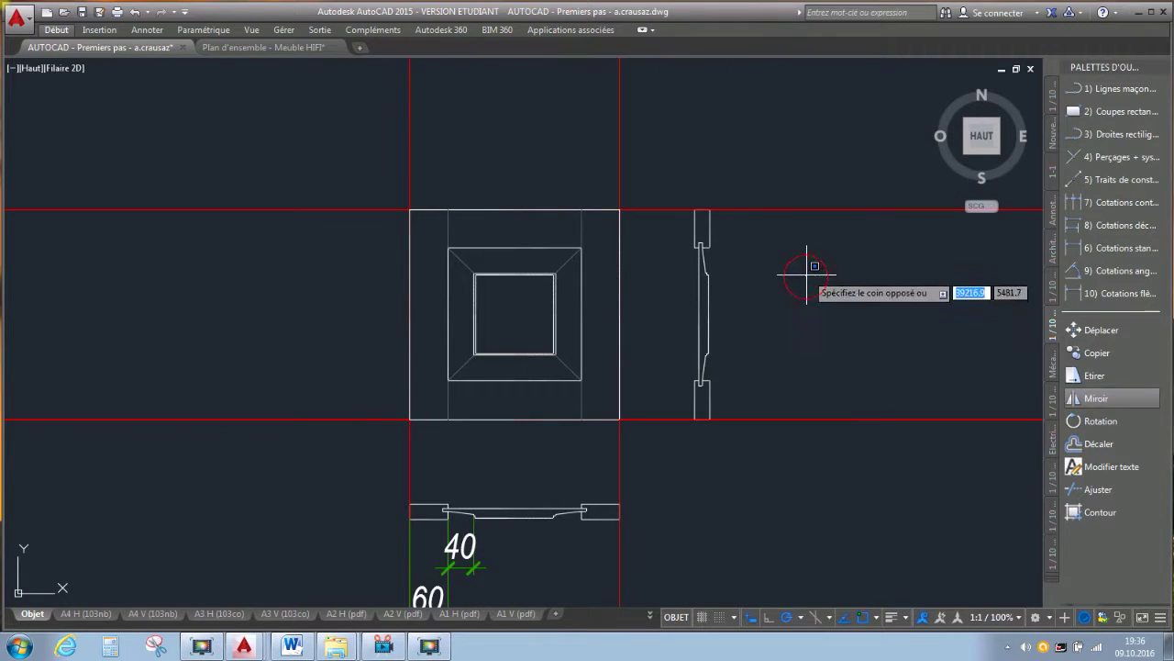
key(Escape)
click(821, 298)
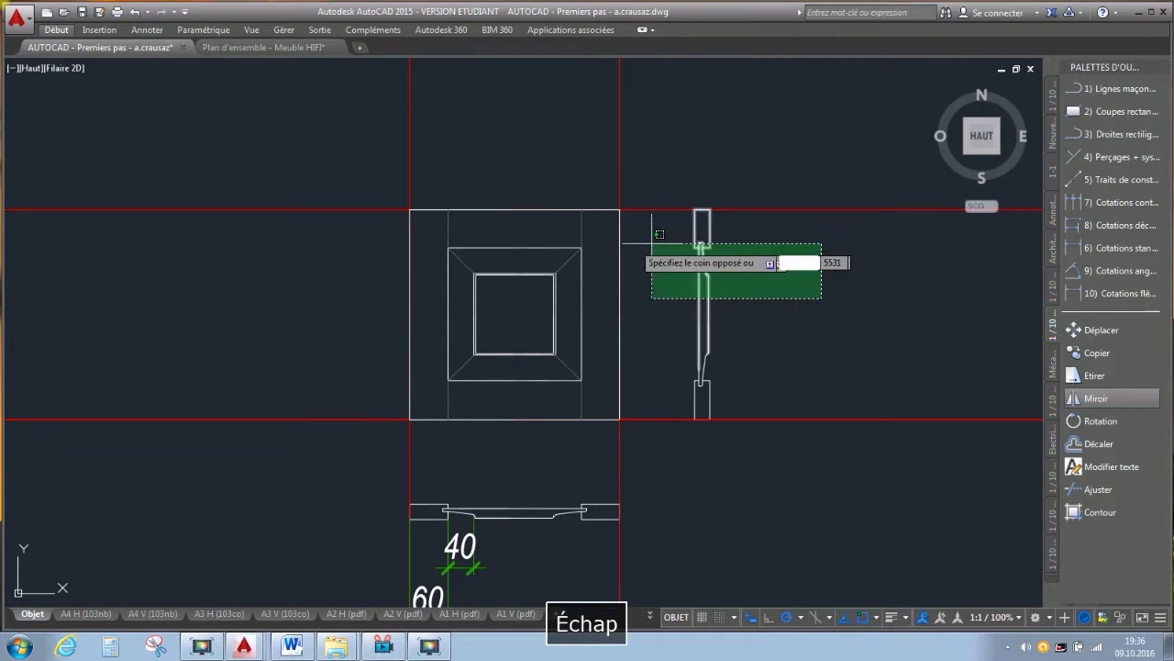
click(328, 166)
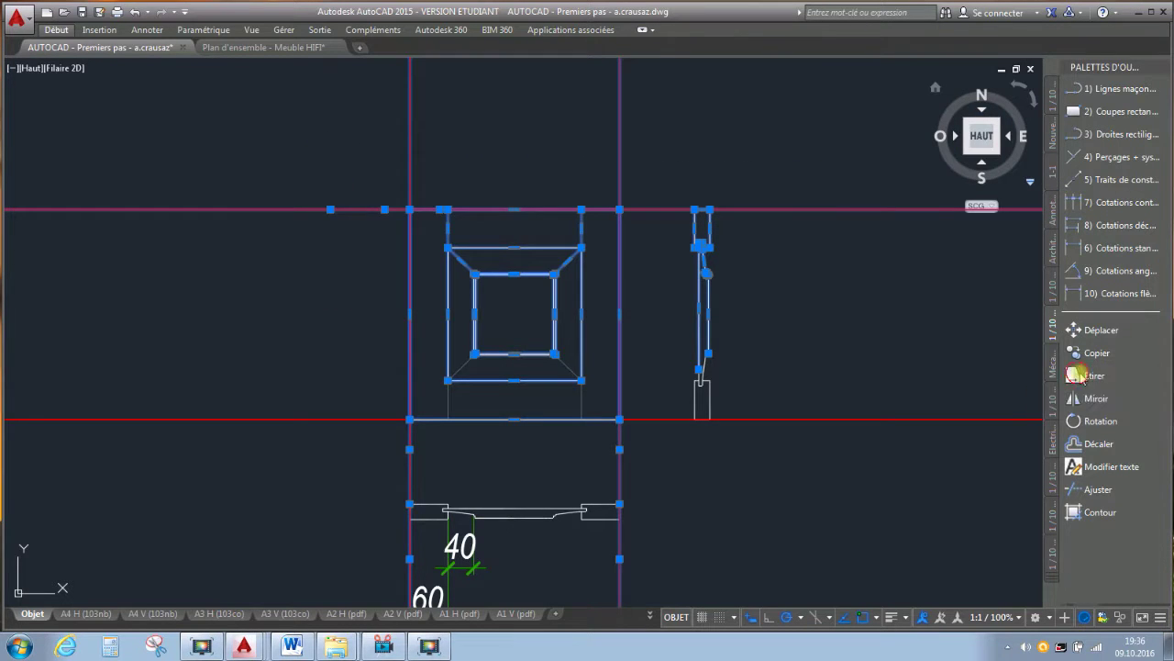
click(1097, 329)
click(887, 330)
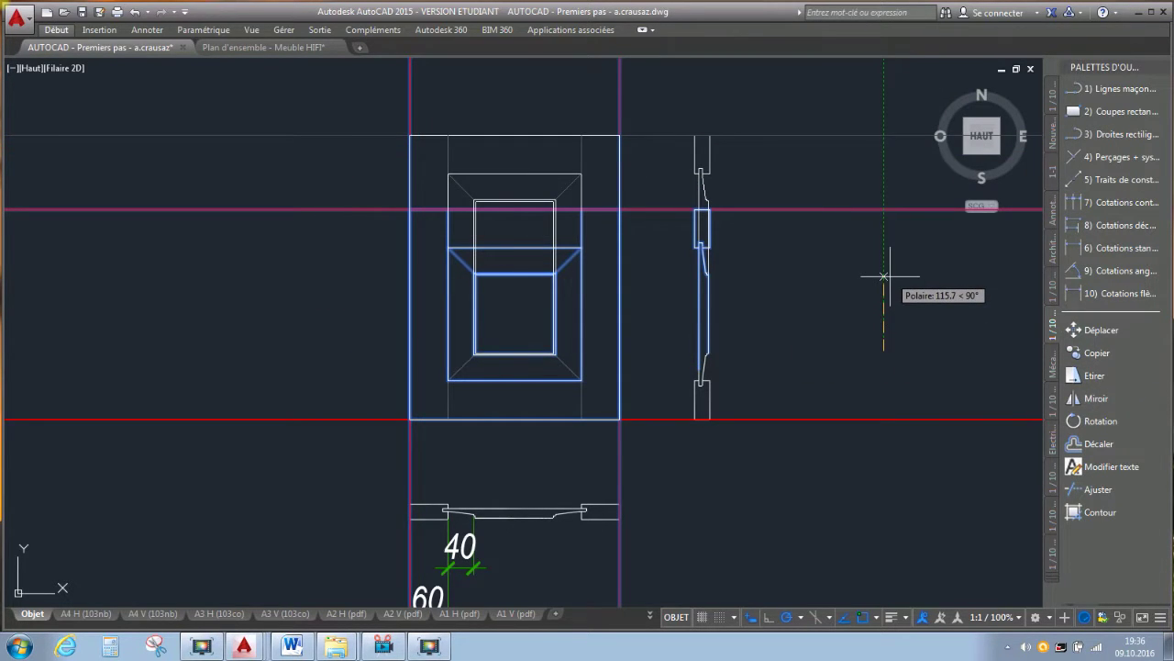
key(Escape)
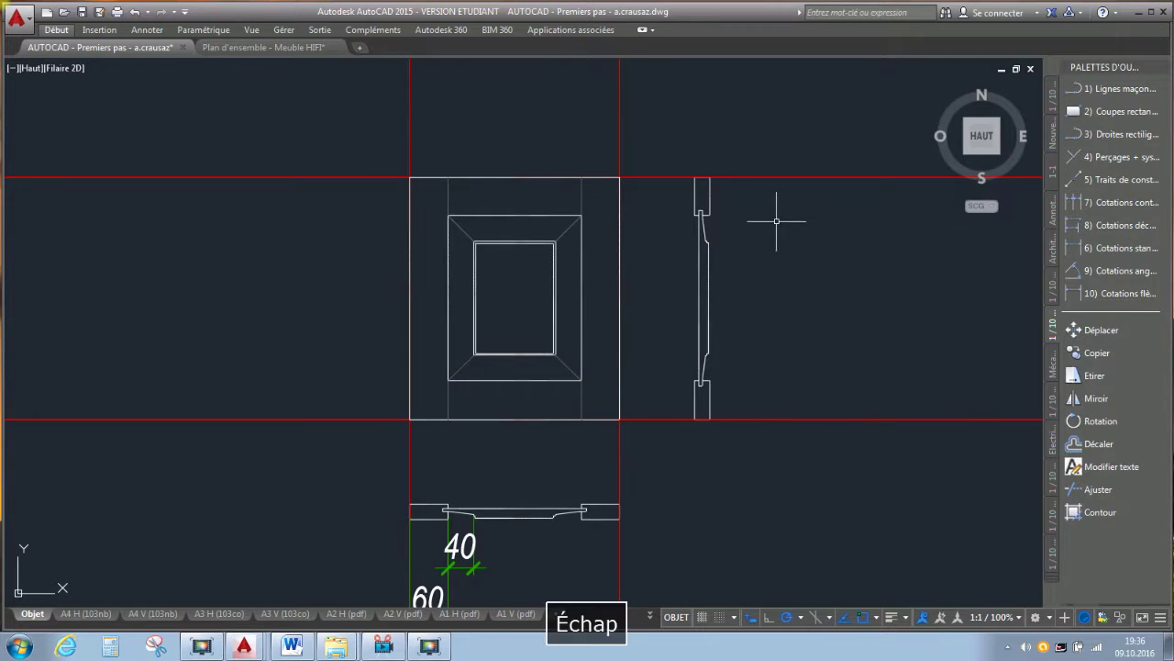
- Stretch the upper part of the door elevation and its vertical section upwards by a further 50 mm
click(878, 294)
click(315, 157)
click(1072, 375)
click(919, 358)
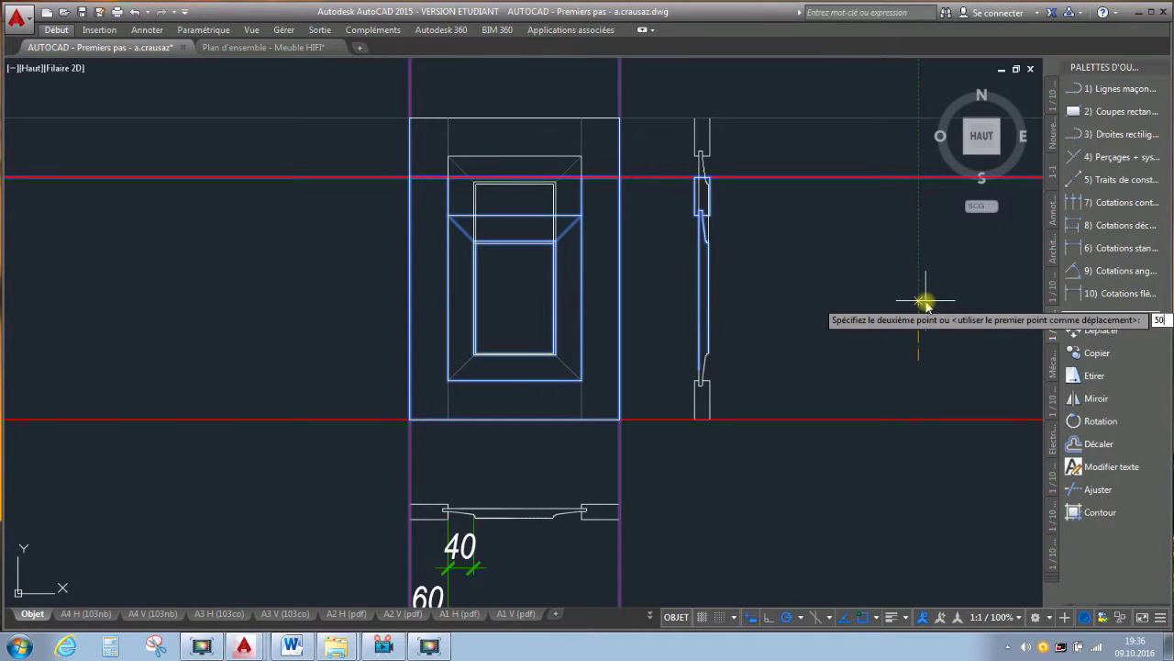
key(Escape)
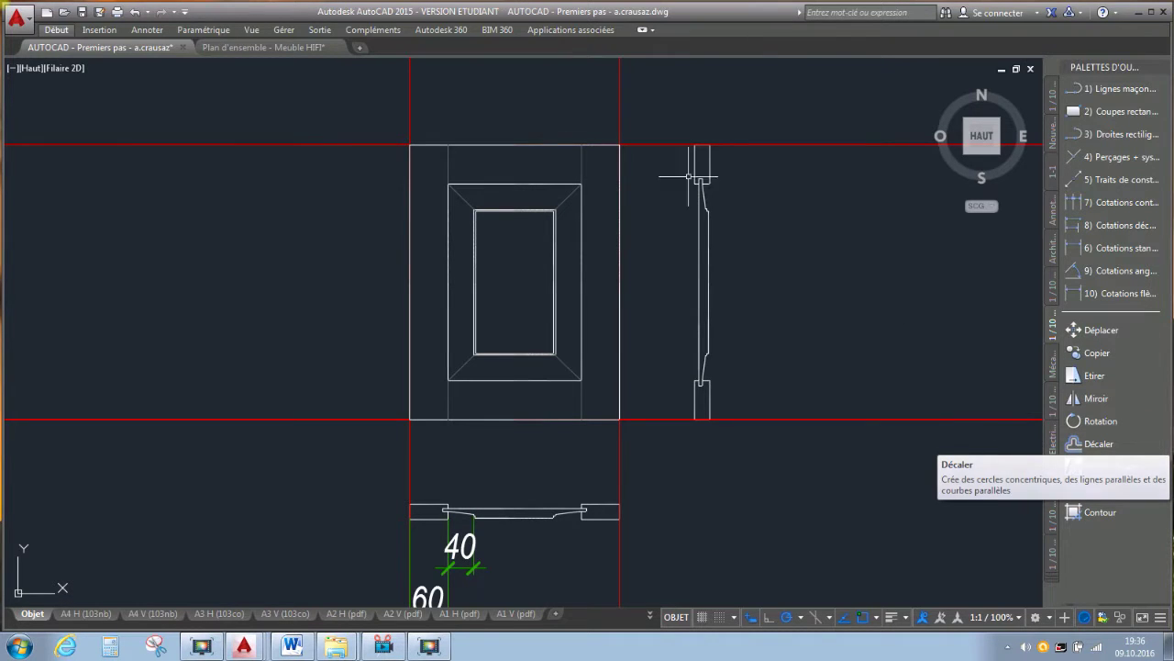
- Delete all rectangles and lines inside the door outline, and offset the outline 60 mm inwards
drag(592, 399, 442, 174)
key(Delete)
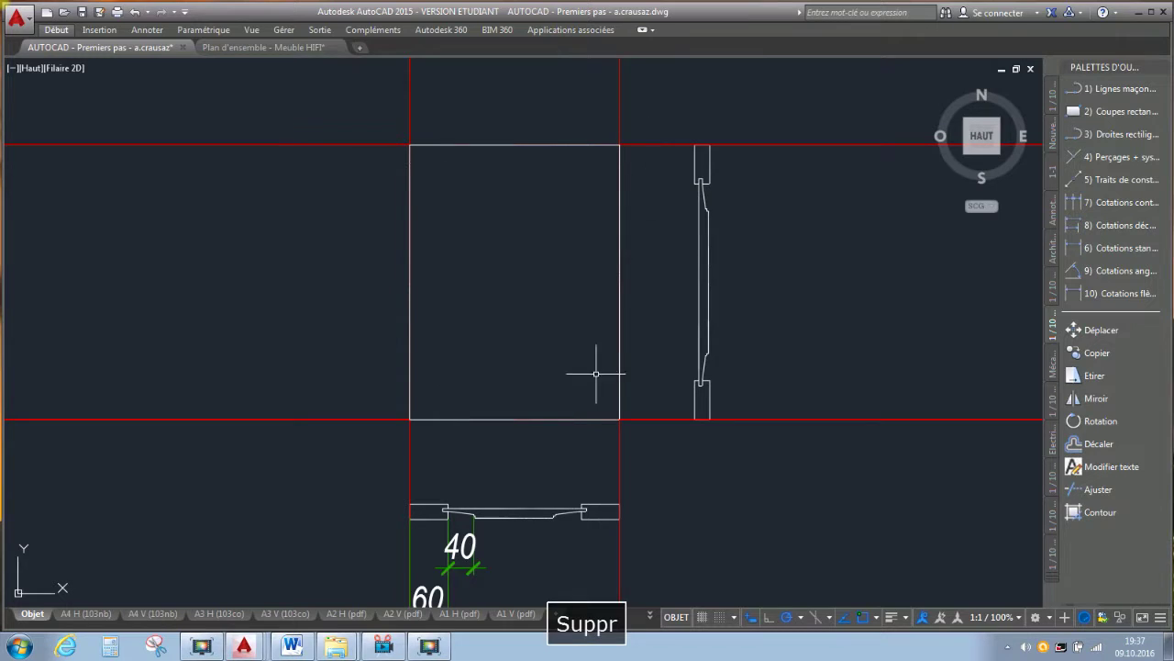
click(458, 419)
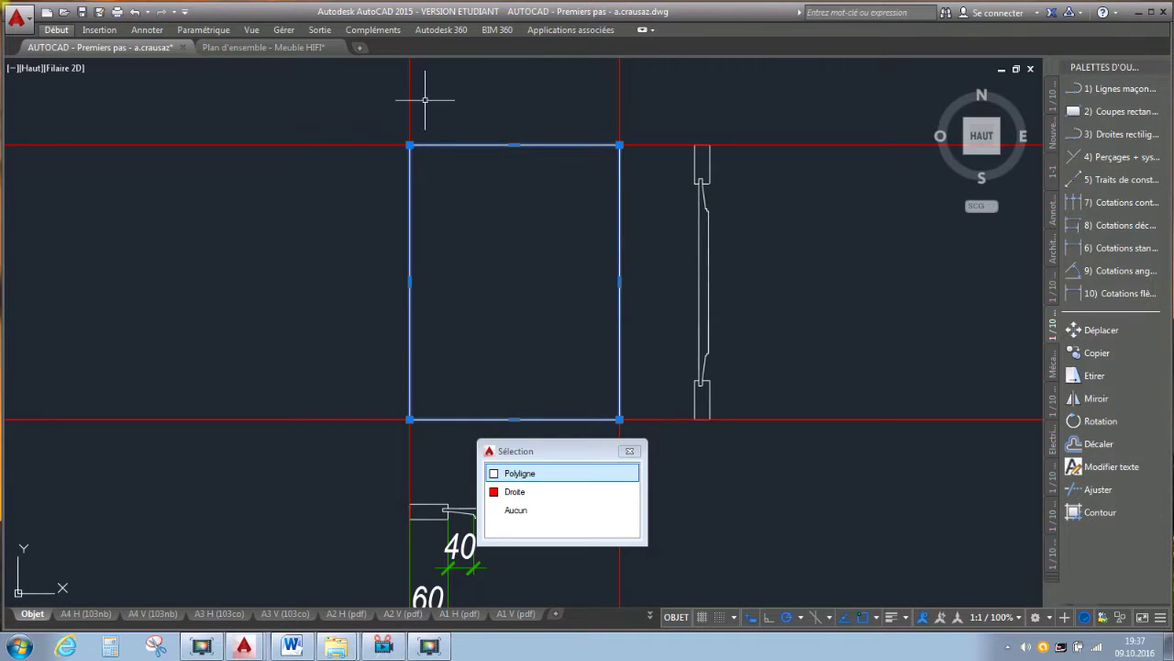
click(1074, 443)
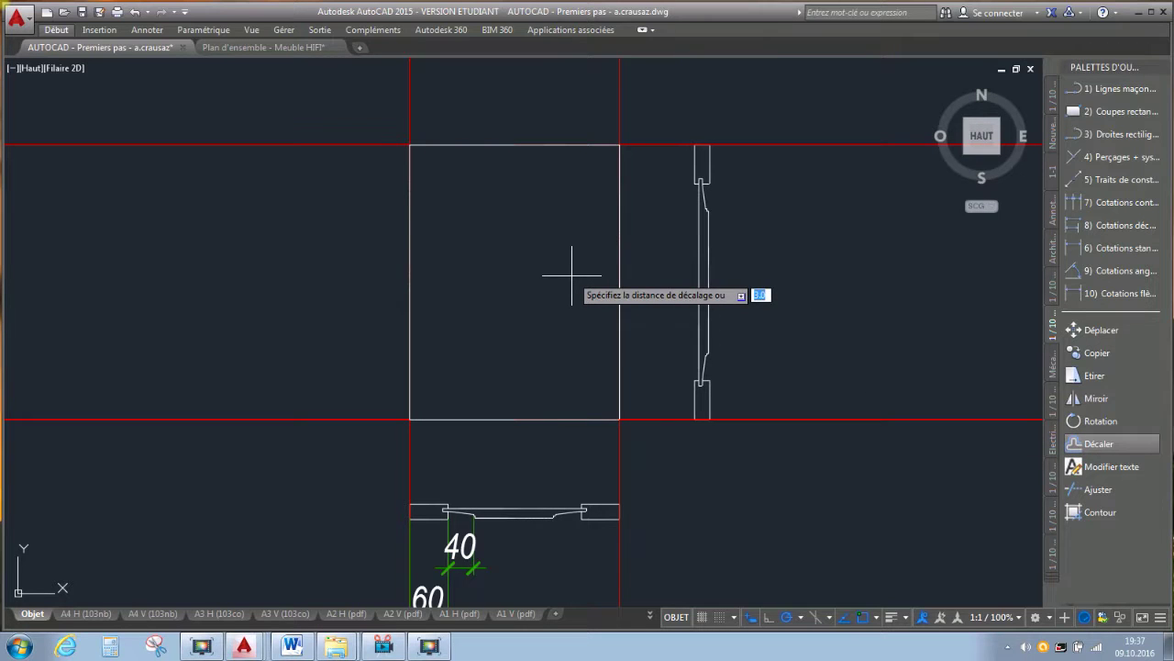
key(space)
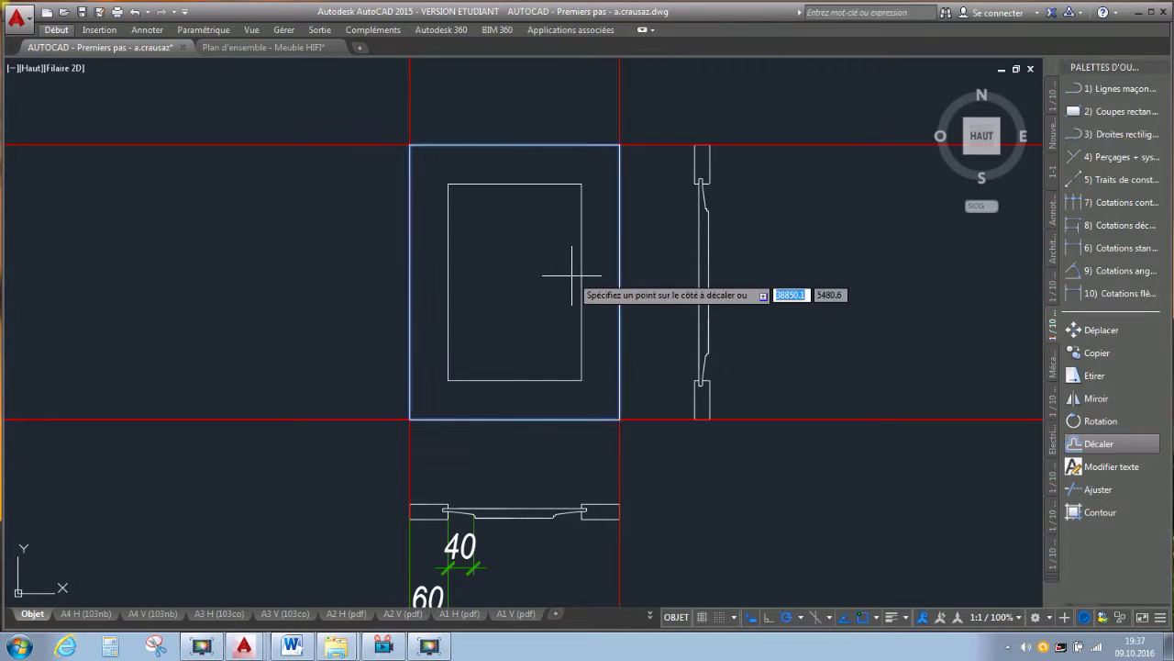
click(491, 271)
key(space)
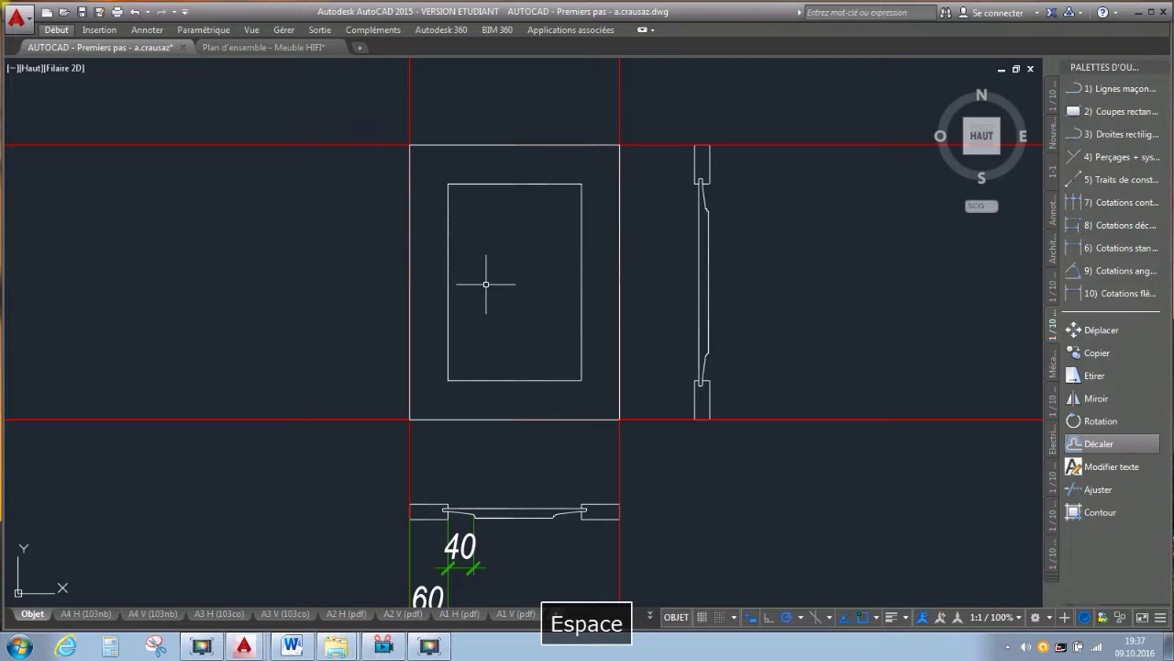
- Offset the frame's inner rectangle 40 mm inwards for the panel bevel
text(4)
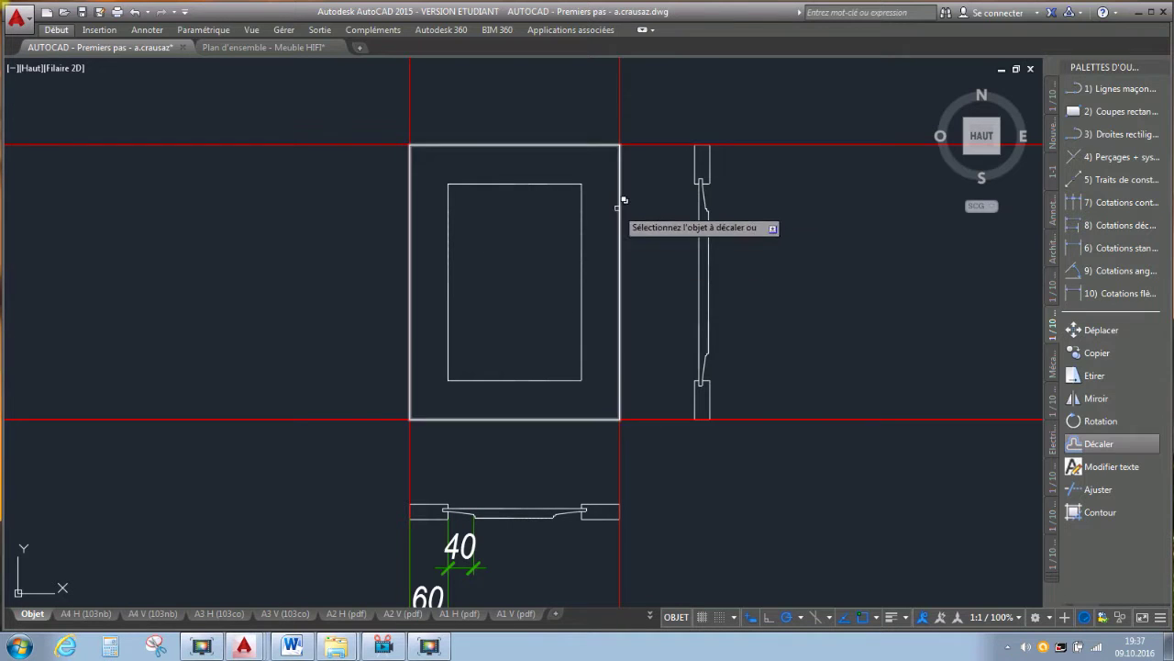
click(447, 266)
click(477, 265)
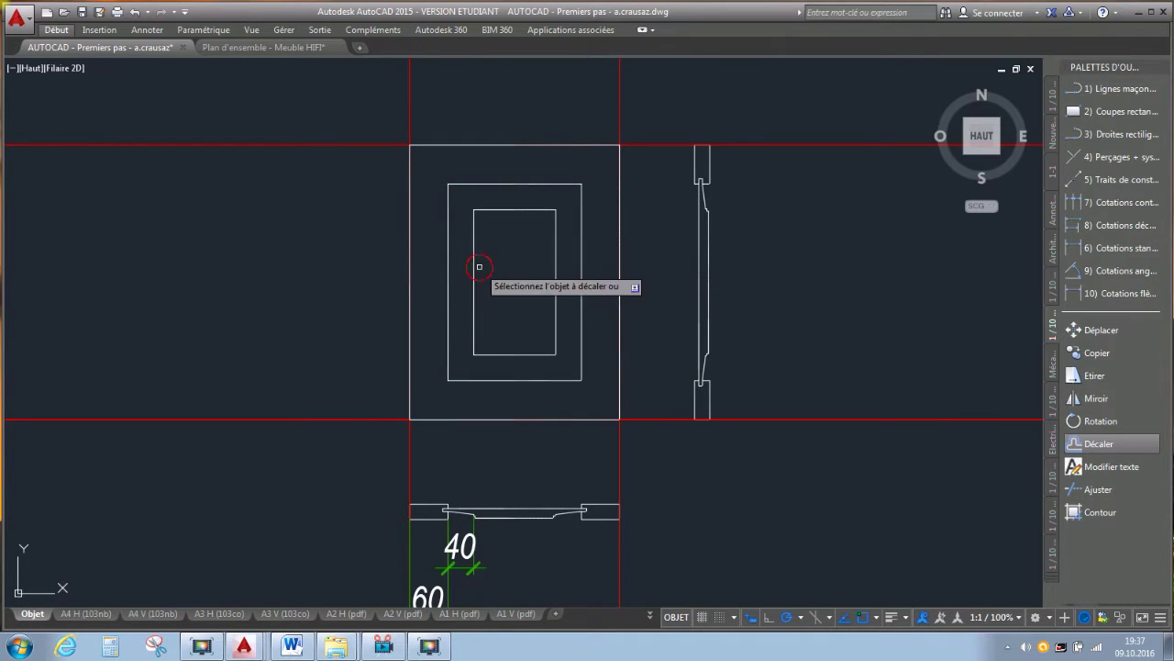
key(space)
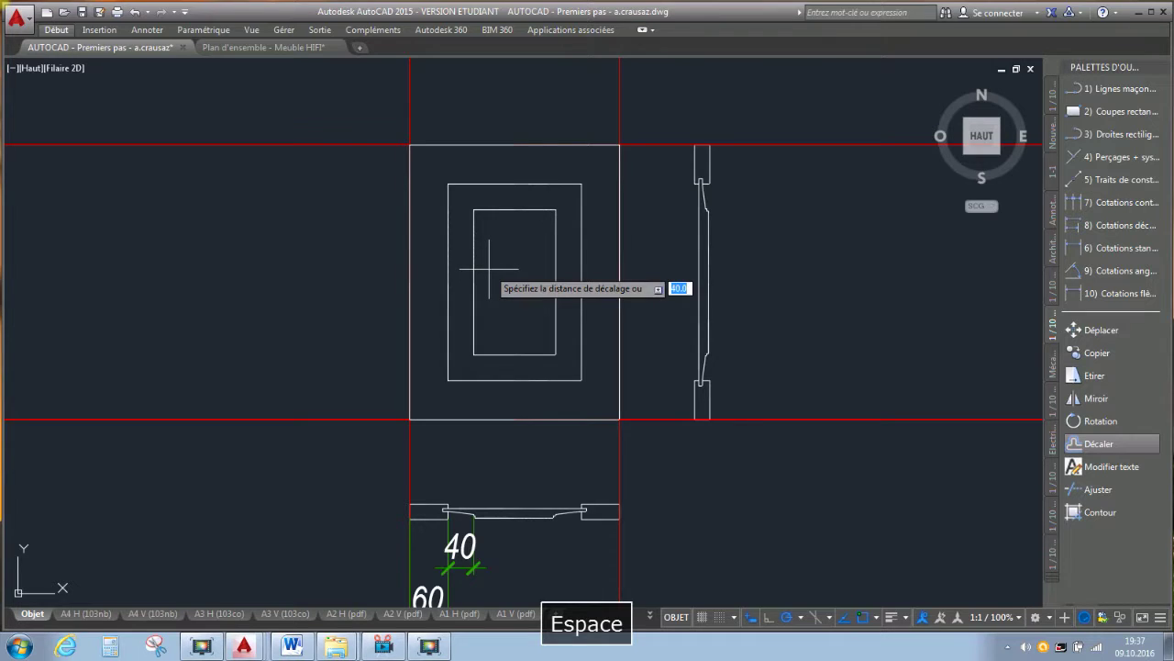
- Offset the panel's innermost rectangle slightly inwards to create a narrow double line
right_click(489, 270)
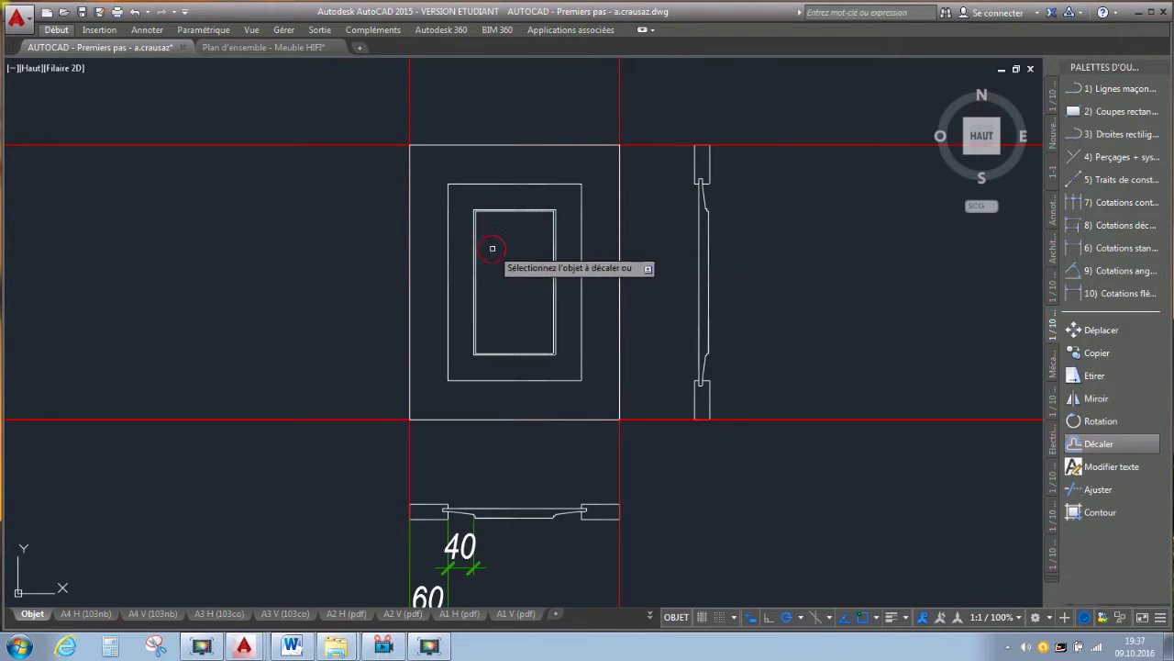
key(space)
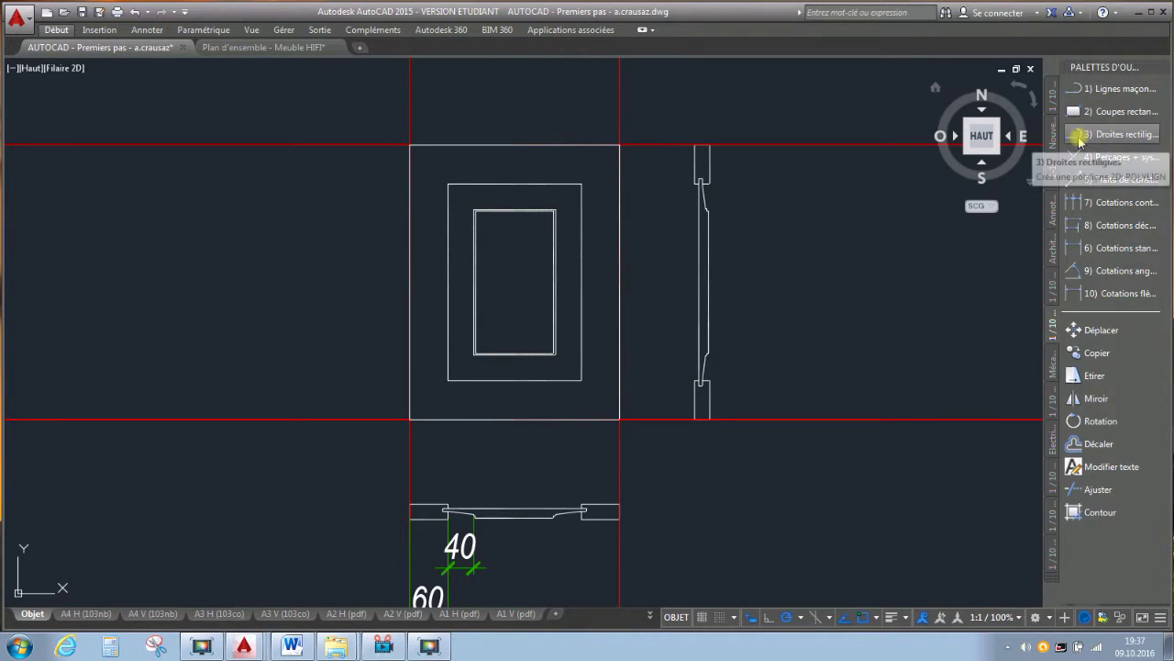
- Draw a polyline from the innermost rectangle's upper-left corner through the frame's inner corner and straight up to the door's top edge
click(1115, 134)
scroll(454, 212, up, 4)
scroll(477, 213, up, 2)
click(525, 207)
click(419, 100)
middle_drag(451, 125, 451, 365)
click(420, 183)
key(Escape)
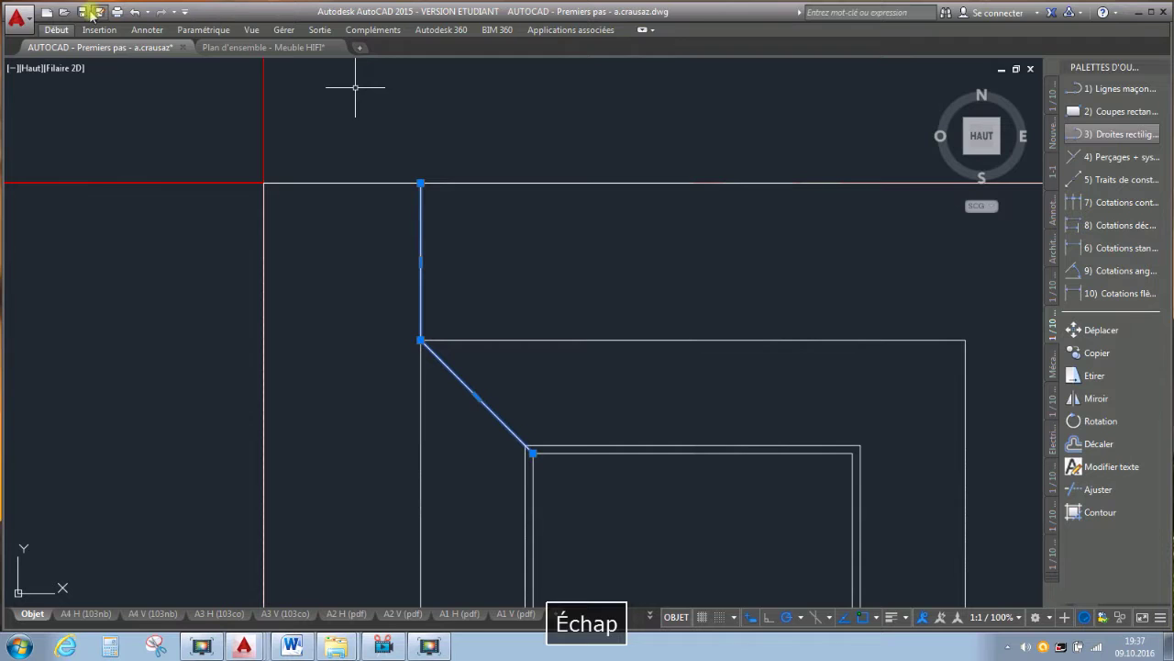
- Set the colour of the new upper-left joint polyline to dark grey
click(60, 29)
click(853, 50)
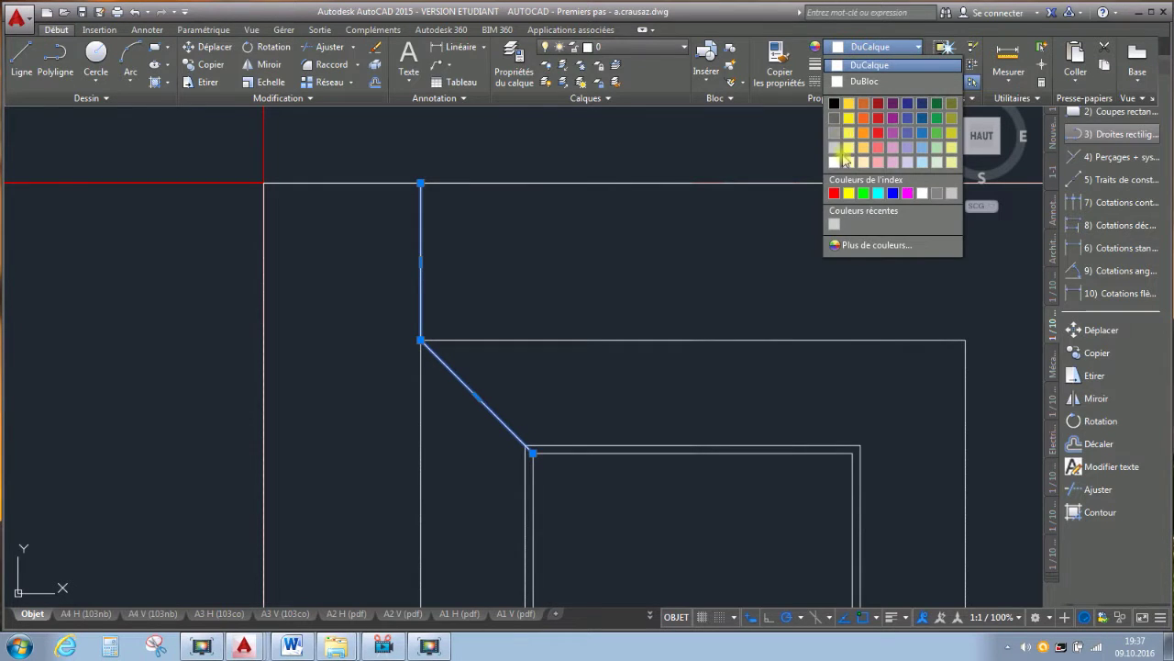
click(835, 119)
- Mirror the grey polyline about the door's vertical centre axis, keeping the source object
click(1097, 399)
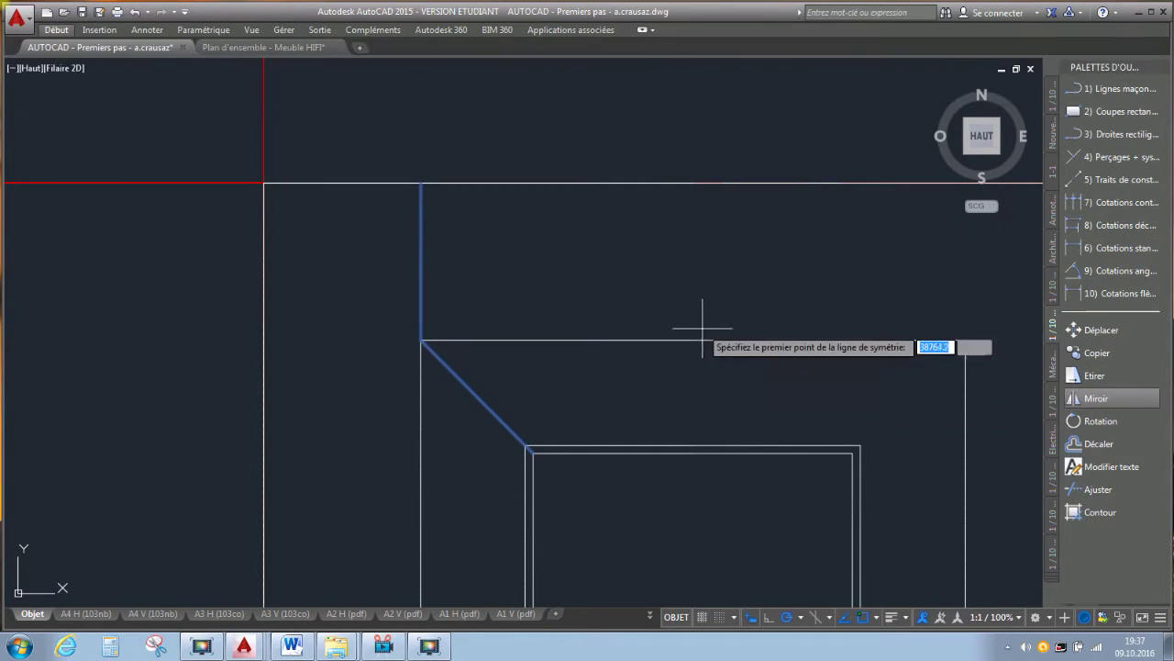
click(695, 340)
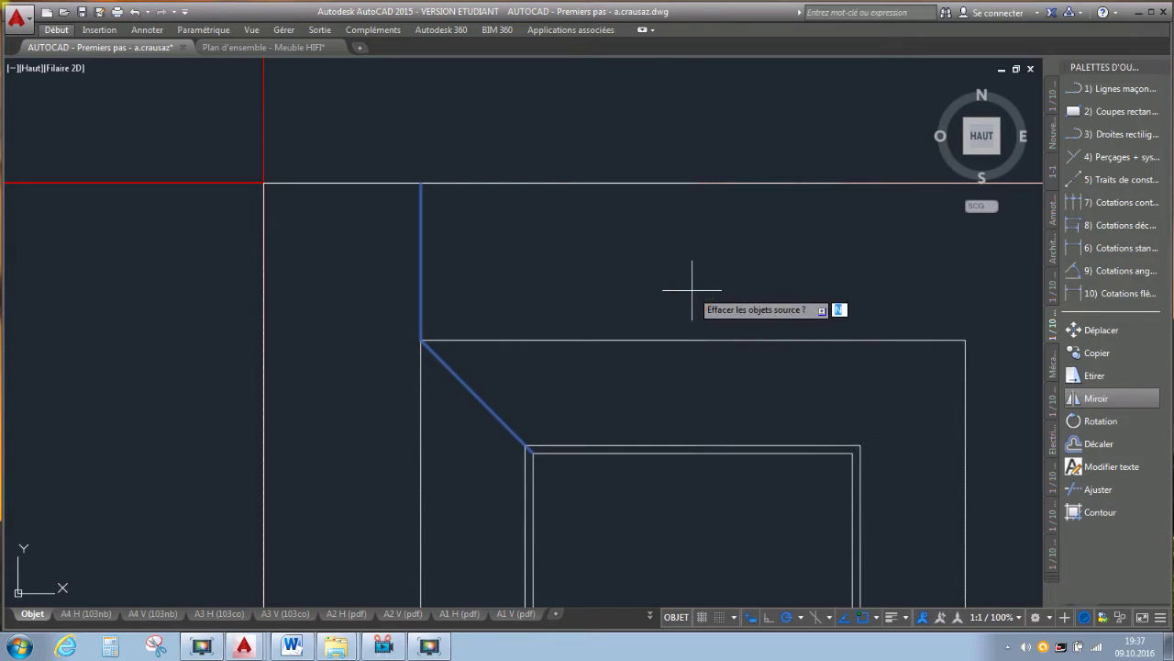
key(space)
- Mirror both upper joint polylines about the door's horizontal centre axis onto the lower corners, keeping the originals
scroll(699, 291, down, 4)
middle_drag(780, 416, 679, 203)
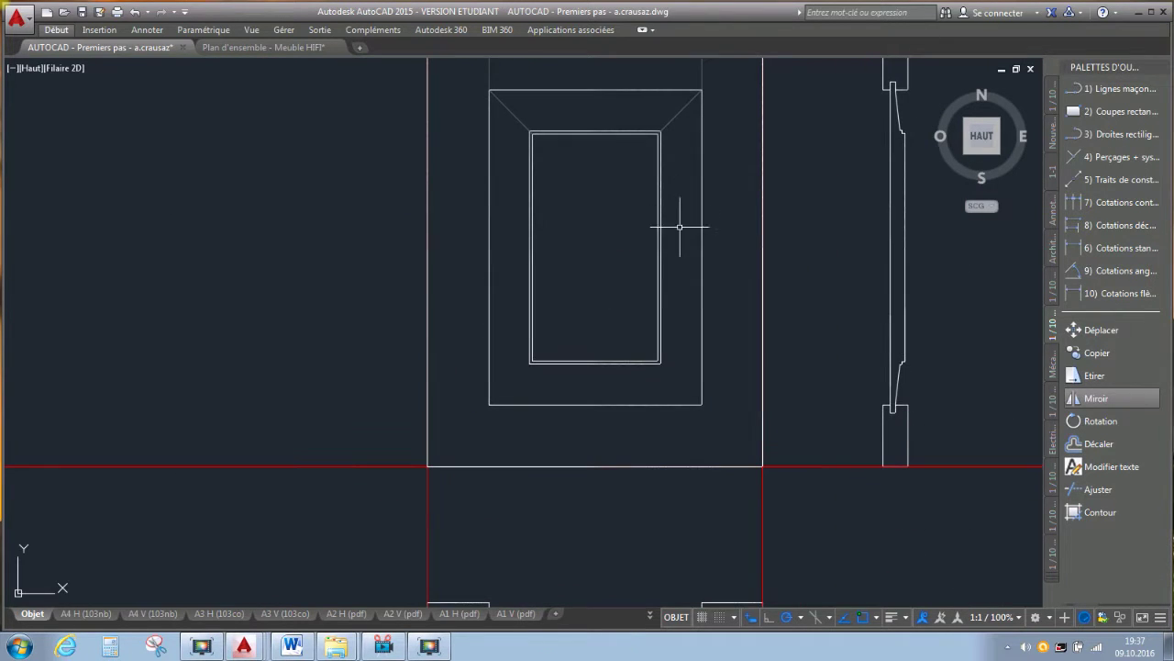
click(684, 106)
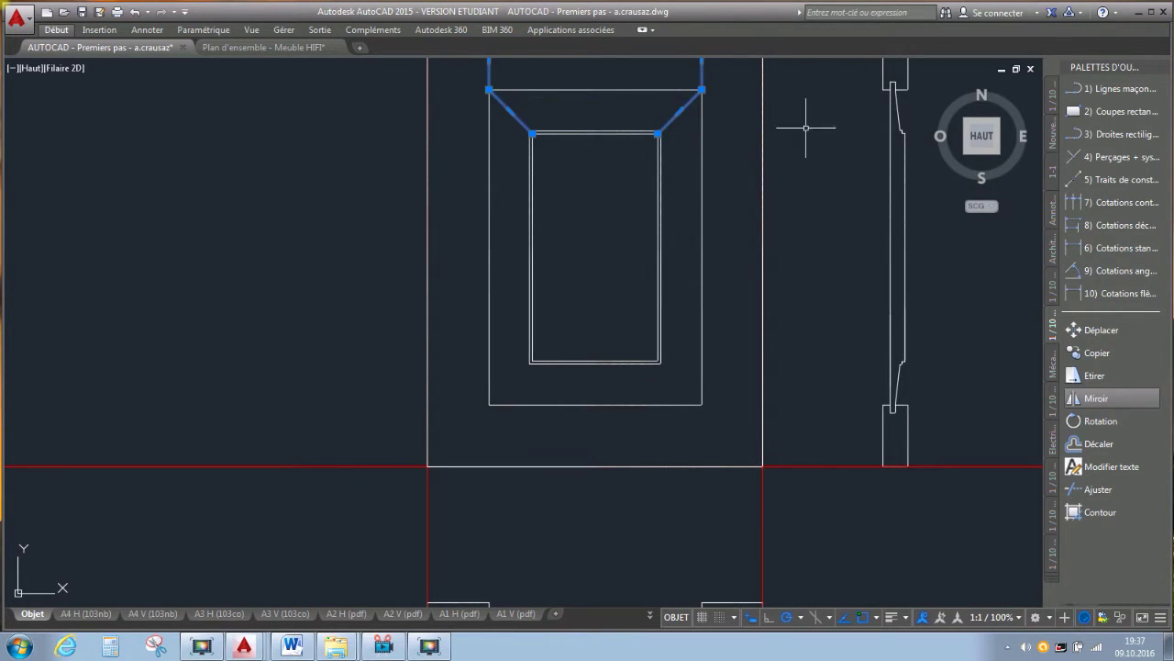
click(1092, 399)
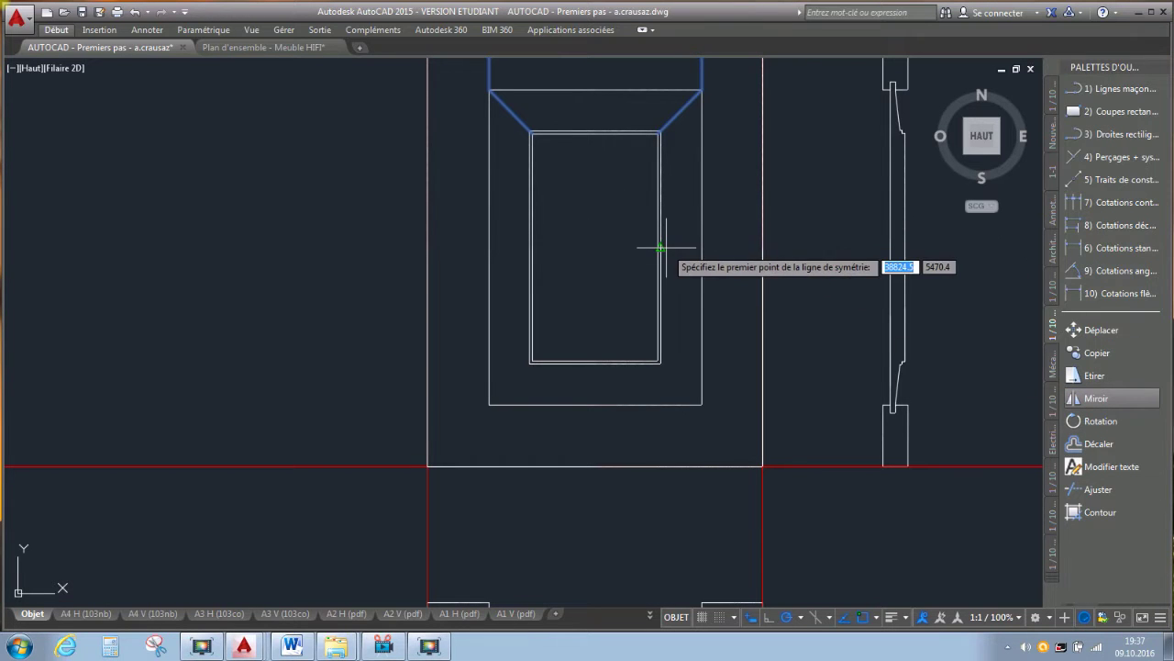
key(space)
- Copy the upper horizontal construction line down to the frame edge and the bevel edge of the vertical section
scroll(751, 280, down, 4)
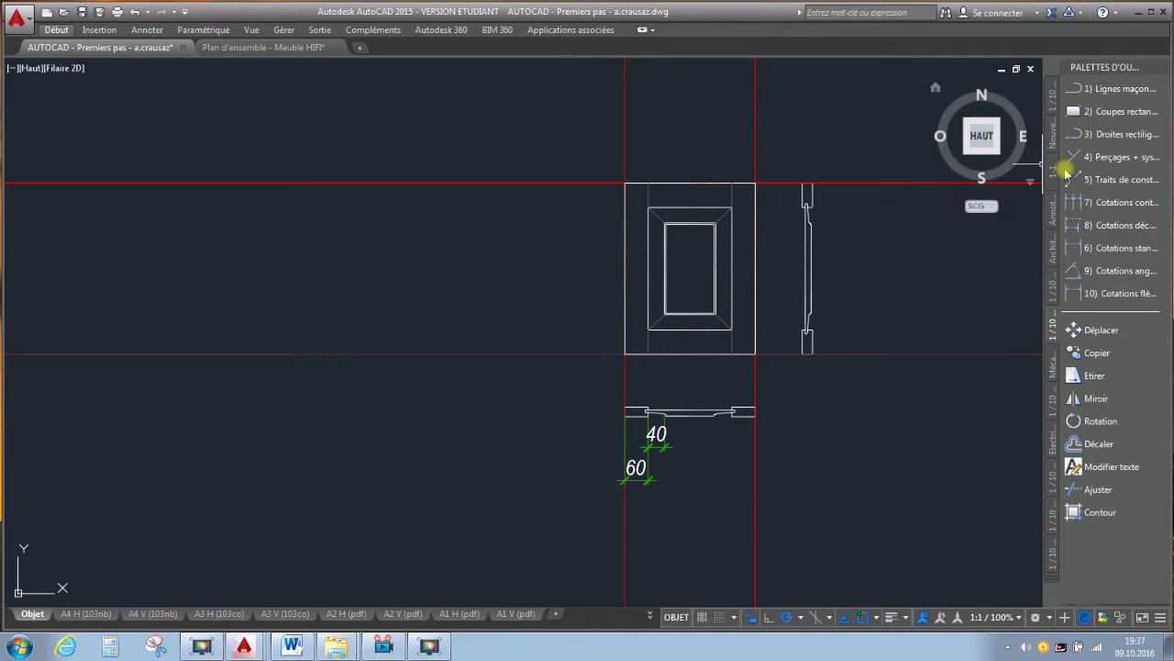
click(826, 191)
scroll(808, 201, up, 4)
key(Escape)
click(908, 154)
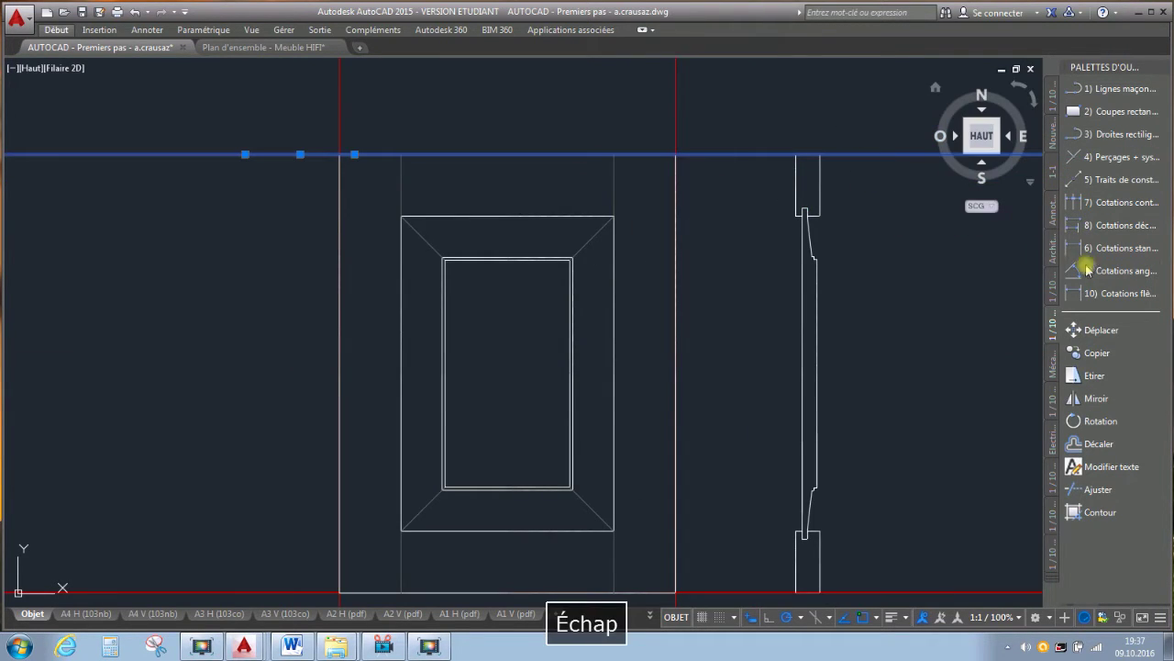
click(1075, 358)
click(809, 155)
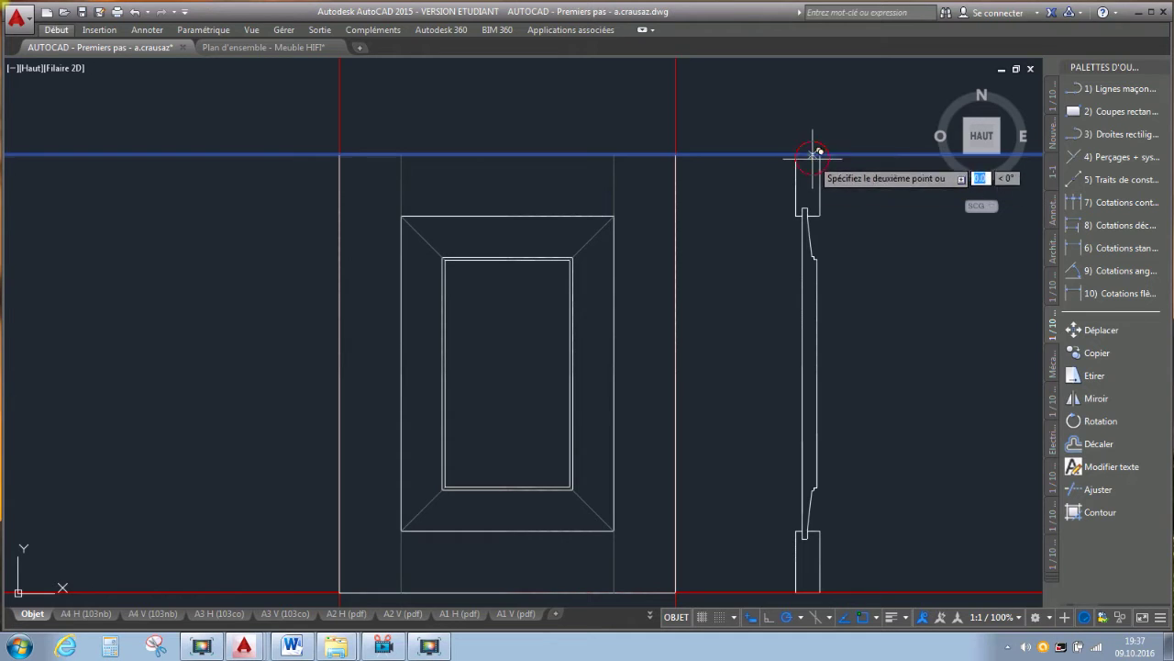
scroll(828, 255, up, 4)
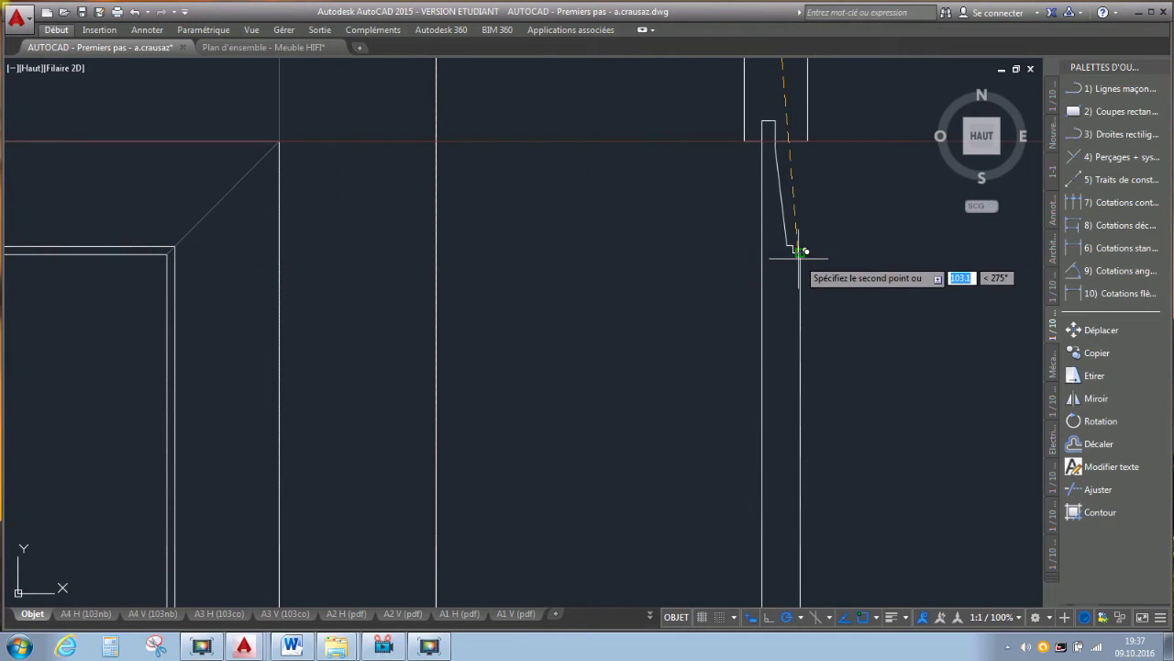
scroll(825, 248, down, 4)
key(Escape)
- Delete the upper horizontal construction line together with its two copies
click(792, 307)
click(765, 157)
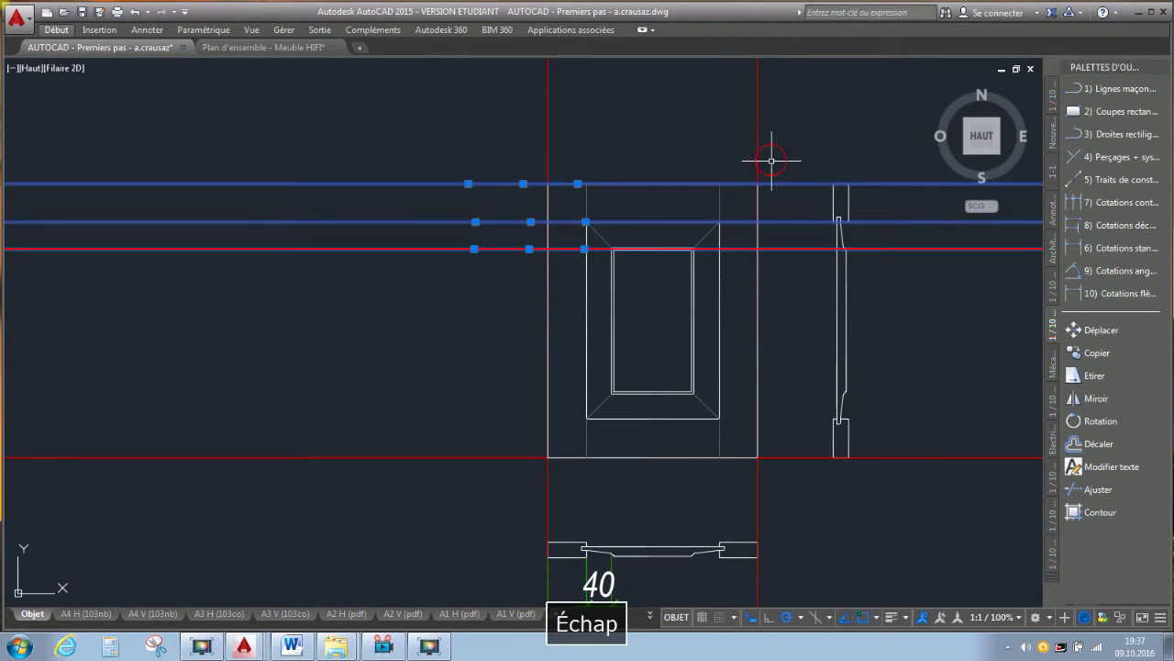
key(Delete)
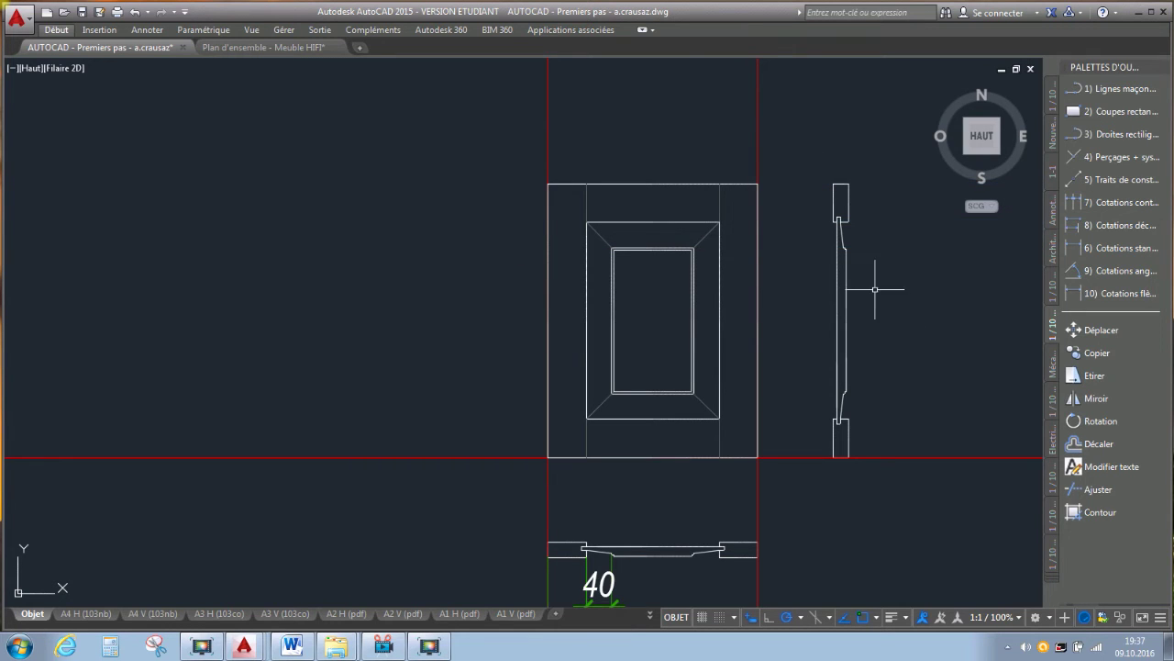
scroll(821, 254, down, 6)
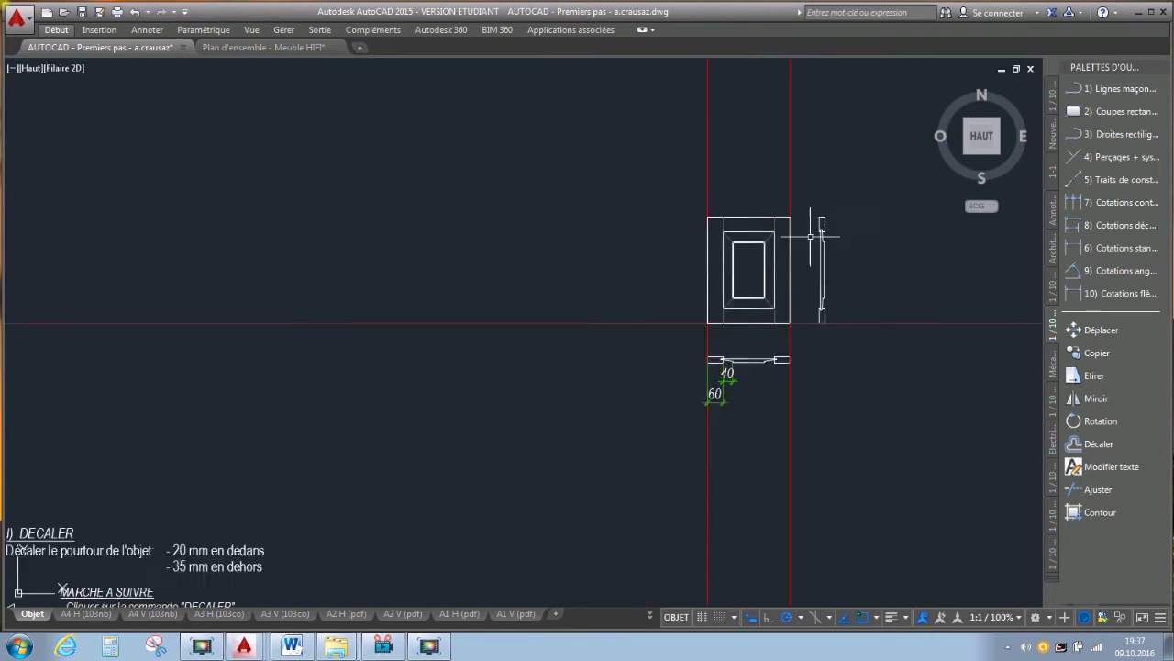